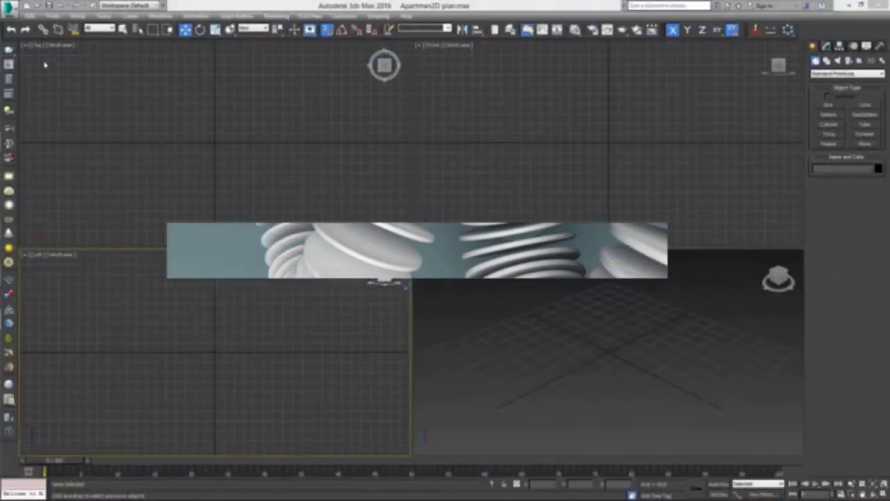
Import the Apartman floor plan Tutorial.DWG, deriving objects by entity
left_click(10, 12)
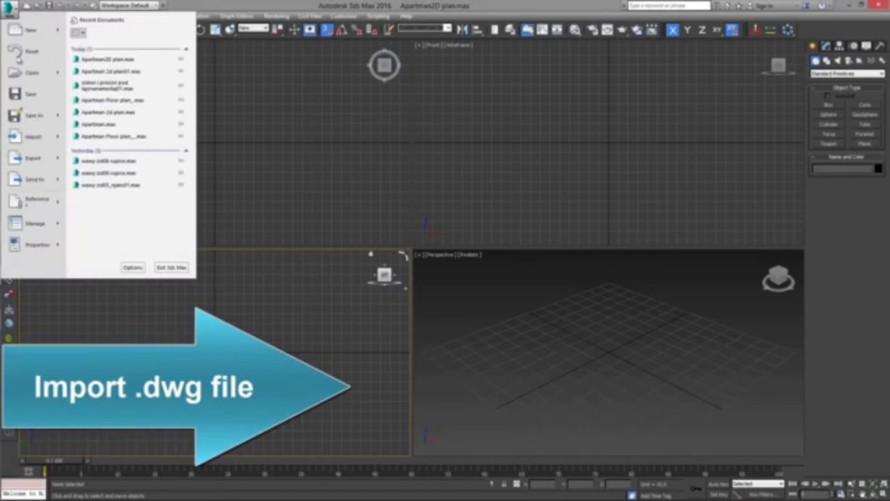
left_click(34, 136)
left_click(98, 63)
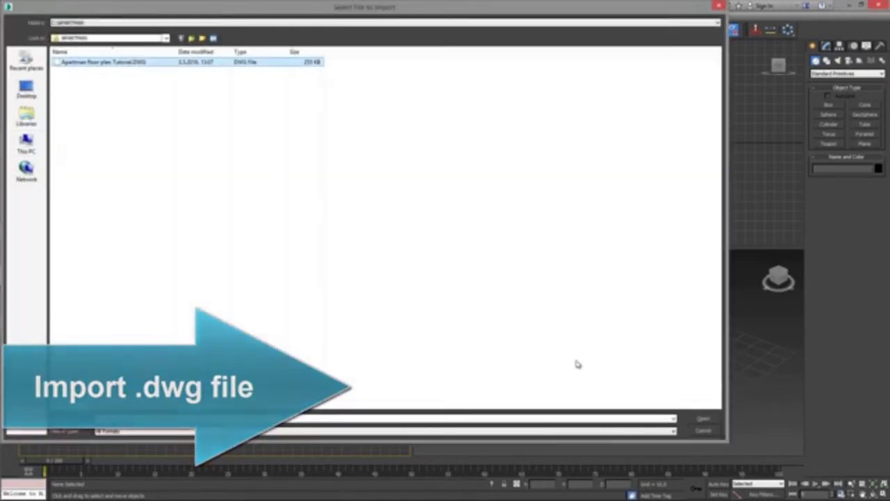
left_click(703, 418)
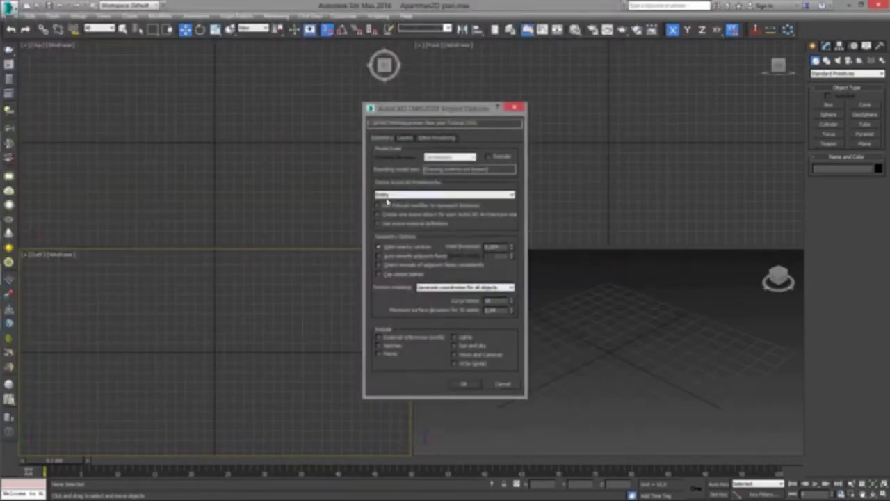
left_click(387, 196)
left_click(413, 240)
left_click(469, 384)
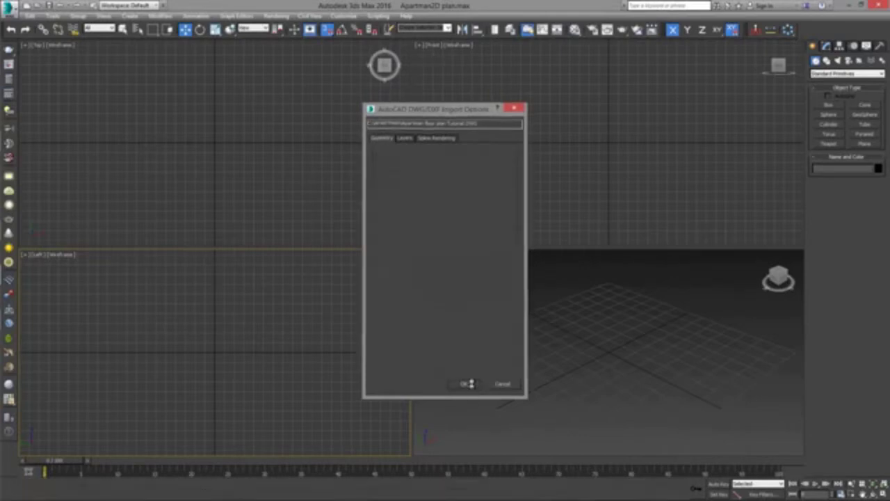
Tilt the Perspective view to look down on the plan and maximize it with Alt+W
scroll(580, 363, "up", 2)
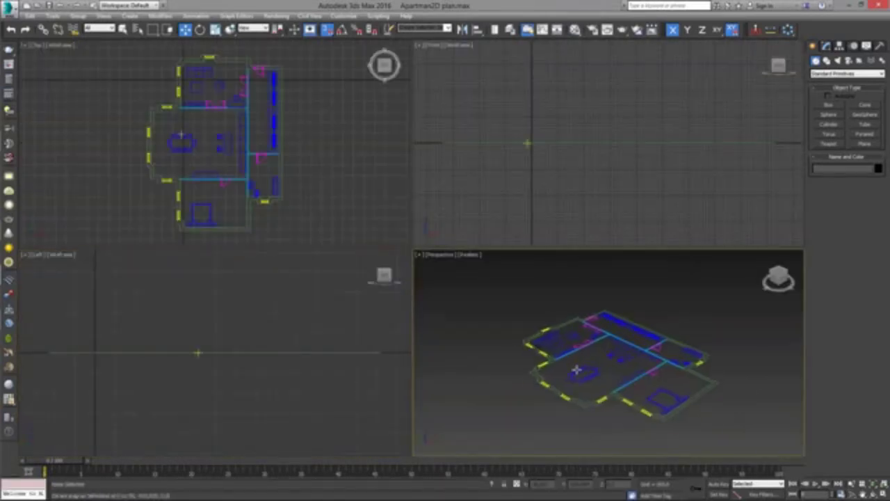
scroll(576, 367, "up", 3)
scroll(568, 365, "up", 3)
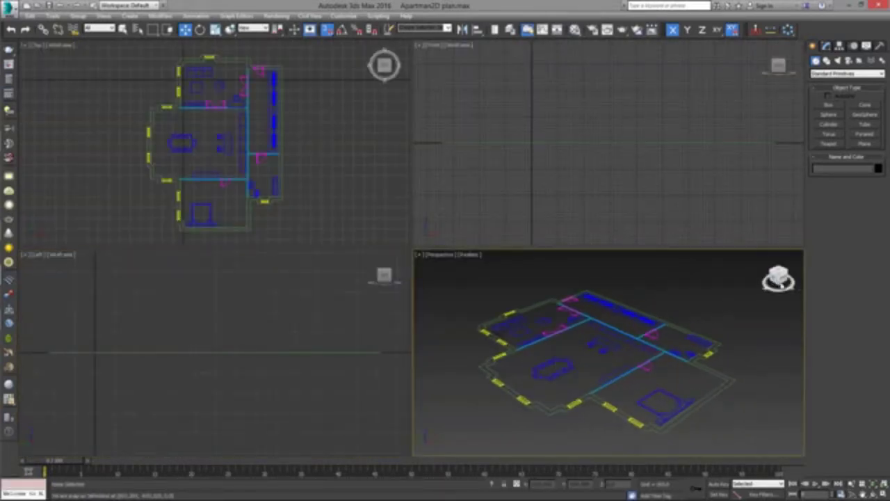
left_click(775, 275)
middle_click_drag(666, 298, 636, 340, "alt")
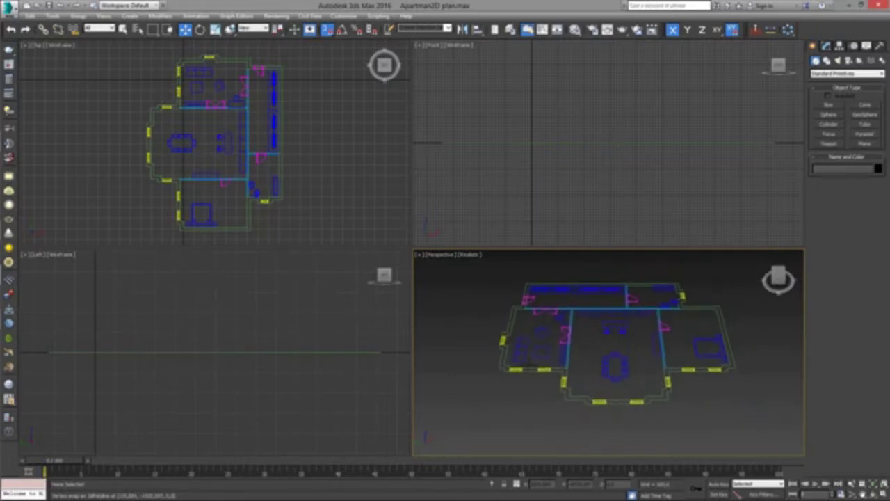
key("alt+w")
scroll(489, 328, "up", 2)
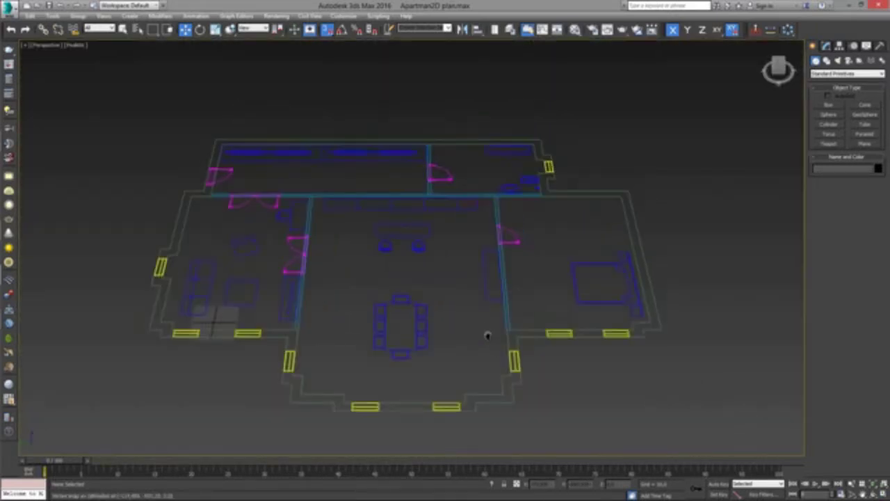
scroll(487, 330, "up", 1)
Start a Line spline at the upper-right wall corner and trace the right and bottom outer walls
left_click(826, 61)
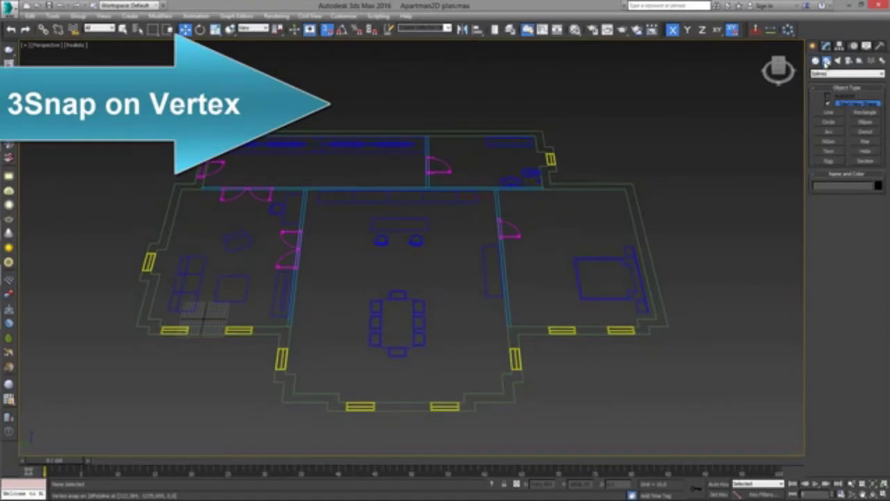
left_click(837, 111)
left_click(549, 184)
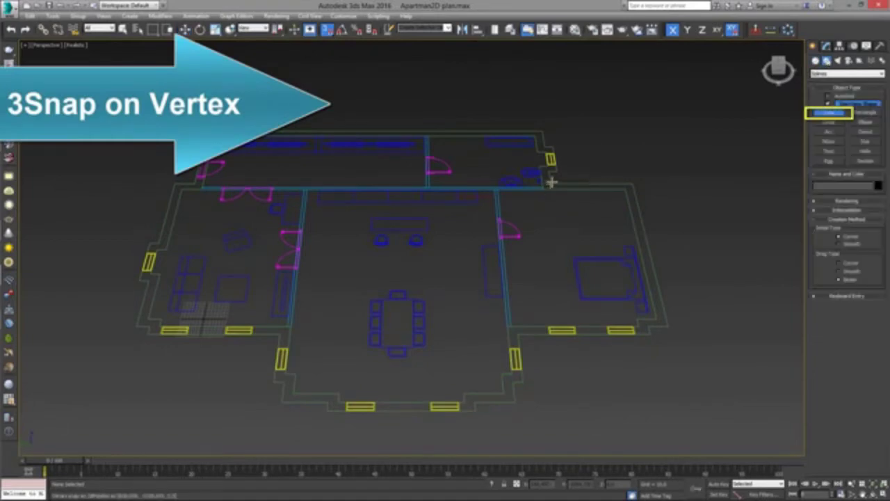
left_click(633, 184)
left_click(668, 326)
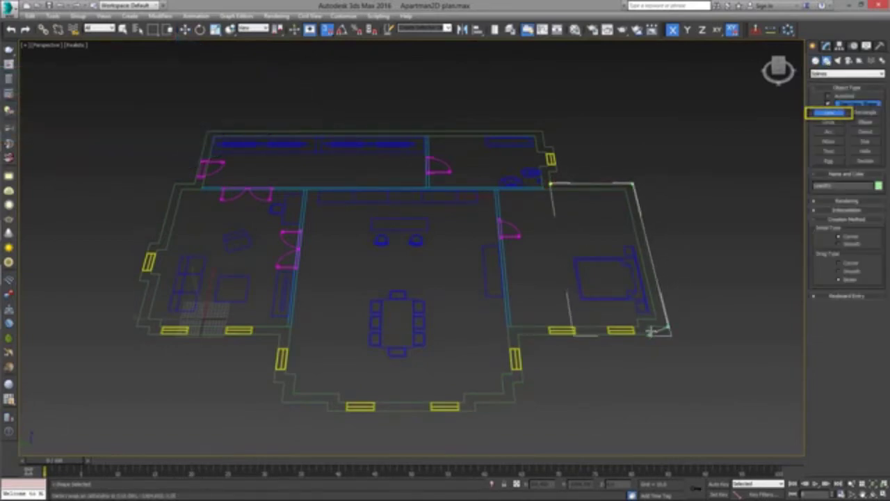
left_click(649, 327)
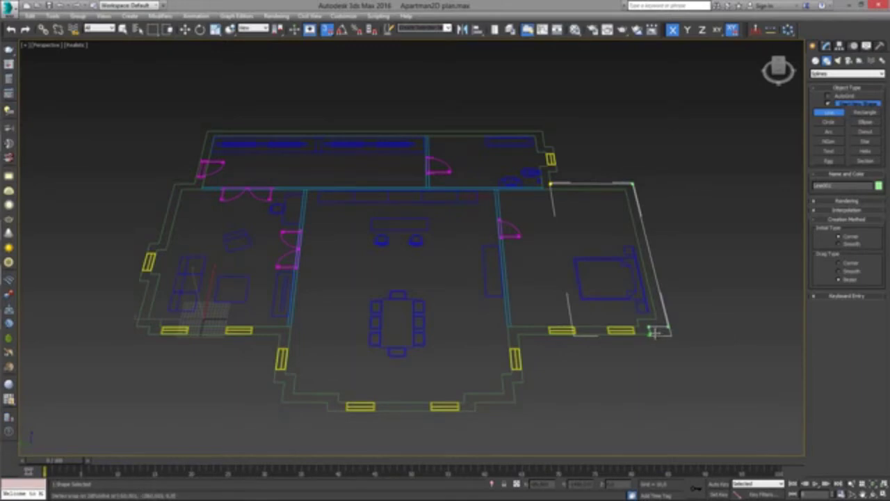
left_click(518, 334)
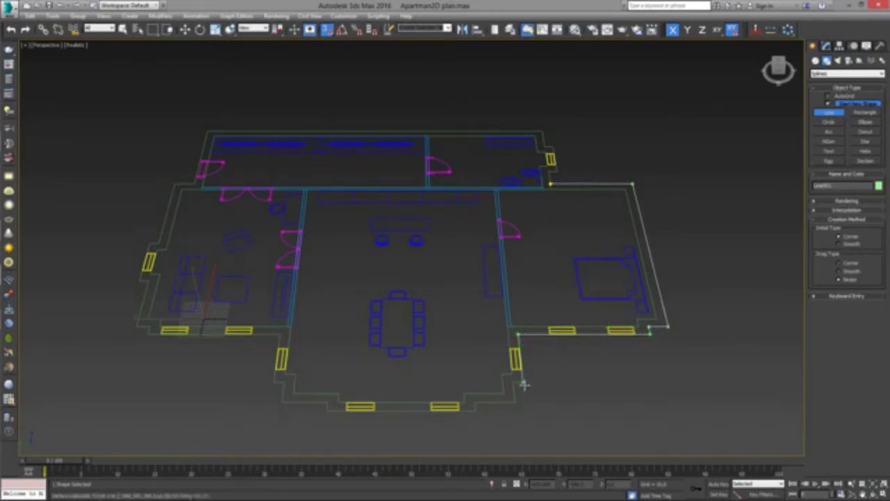
left_click(476, 409)
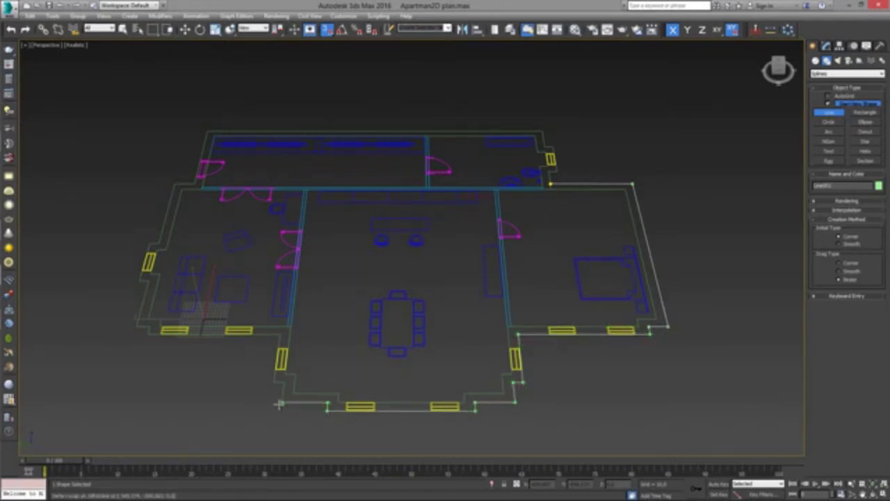
Trace the lower, left and top outer walls back to the start and close the spline
left_click(274, 381)
left_click(280, 334)
left_click(149, 326)
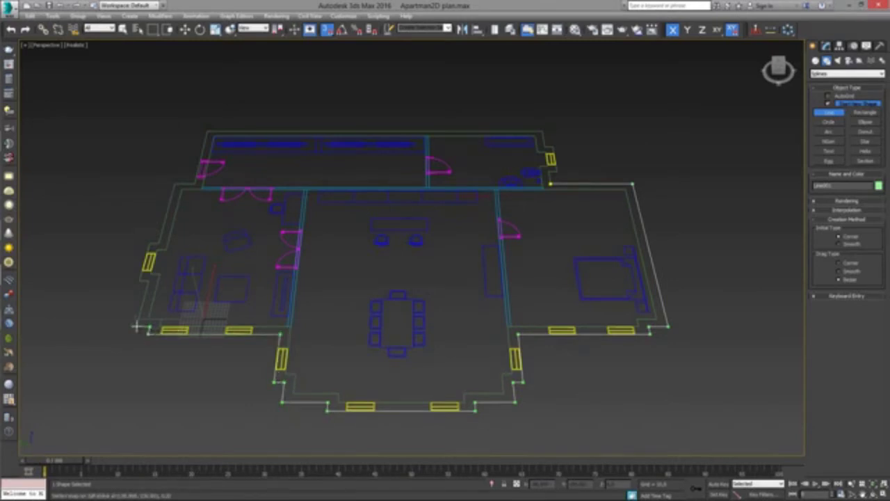
left_click(159, 243)
left_click(174, 184)
left_click(207, 130)
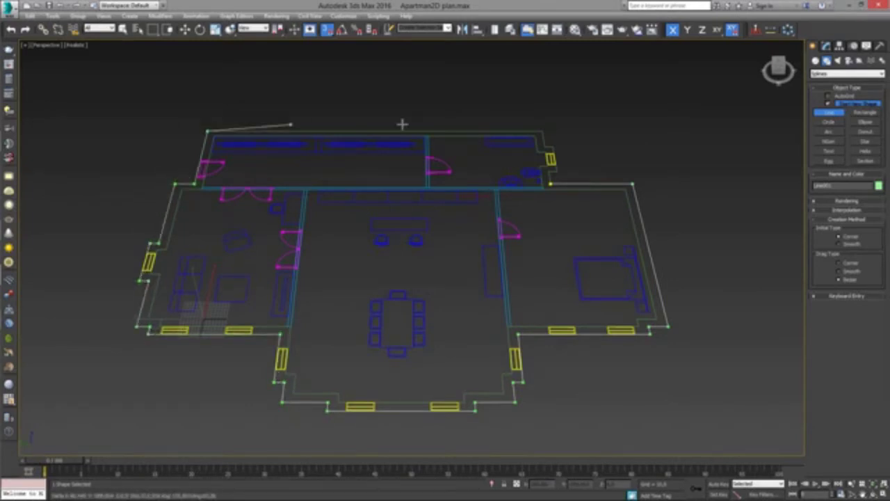
left_click(543, 131)
left_click(549, 183)
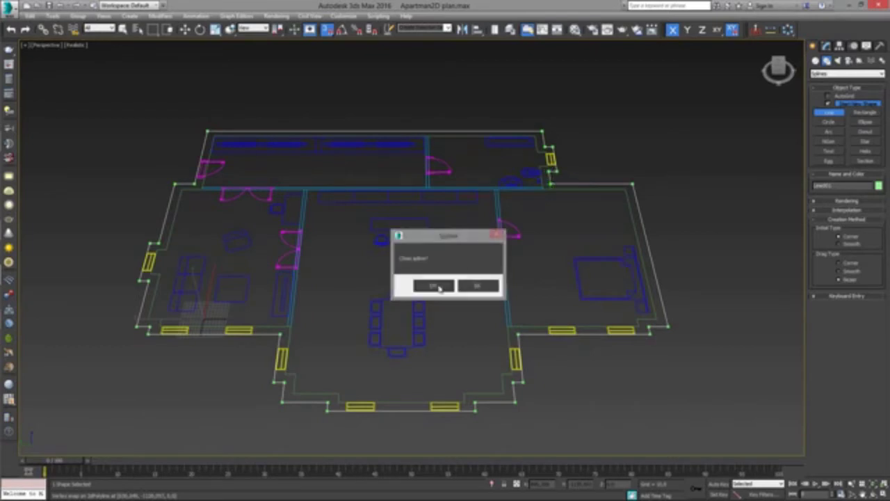
left_click(433, 284)
left_click(816, 61)
left_click(827, 74)
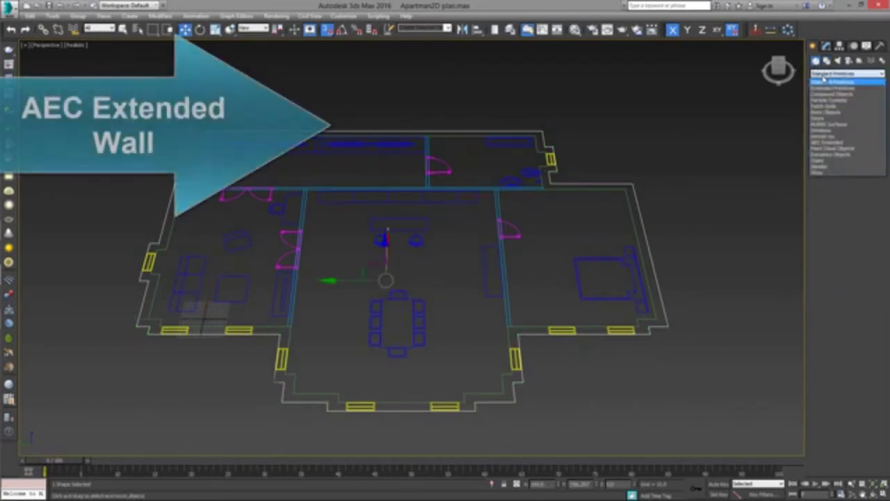
Raise AEC Extended walls along the outline spline with Pick Spline, then open the Material Editor
left_click(853, 143)
left_click(828, 113)
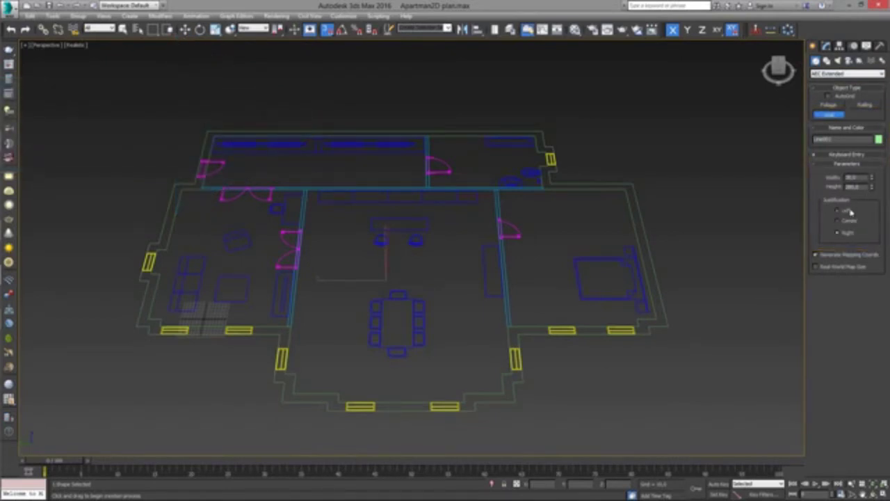
left_click(823, 155)
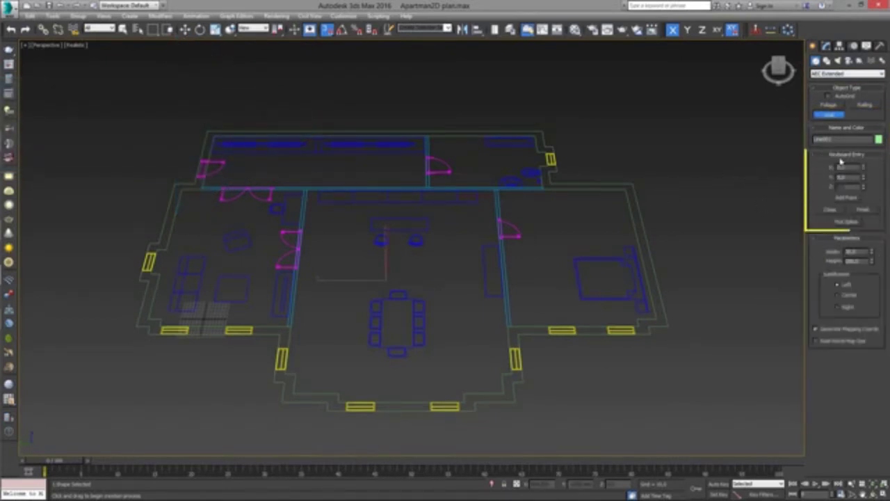
left_click(847, 221)
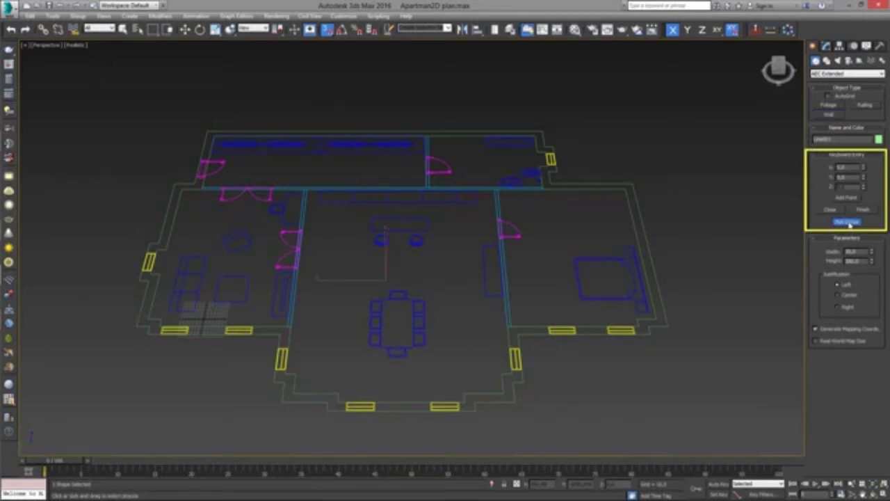
left_click(648, 243)
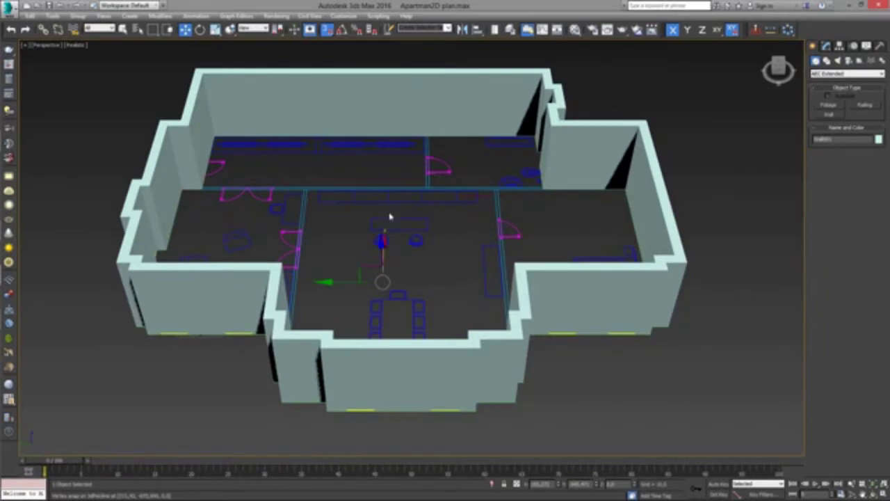
left_click(574, 30)
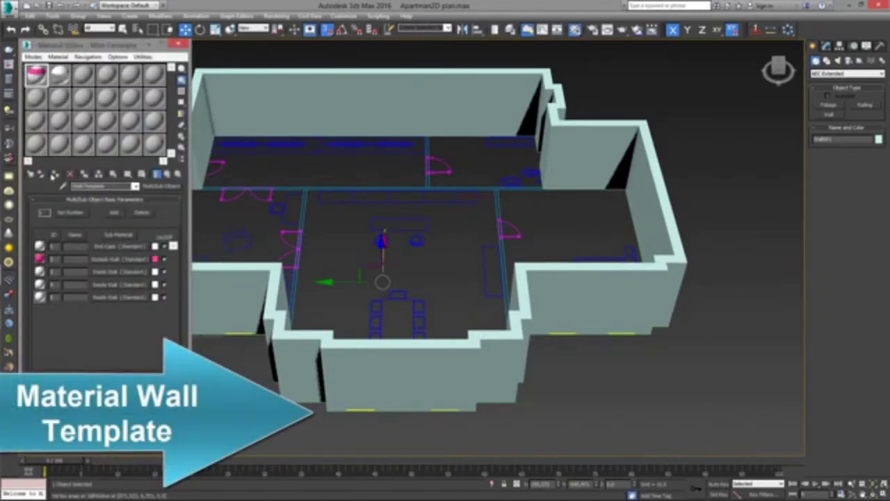
Assign the Wall Template material to the selected walls and close the Material Editor
left_click(54, 175)
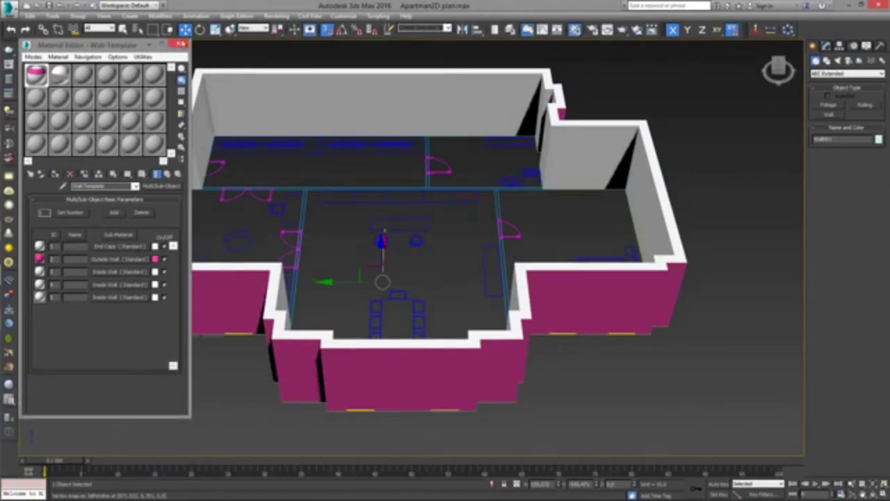
left_click(183, 43)
left_click(837, 116)
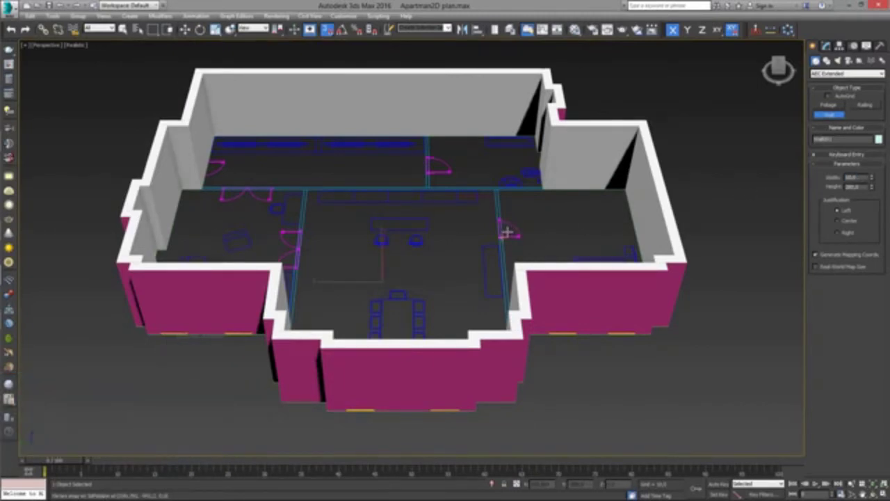
Draw two partition walls from the back wall to the front wall around the central room
scroll(514, 235, "up", 3)
scroll(515, 234, "up", 3)
scroll(515, 234, "up", 2)
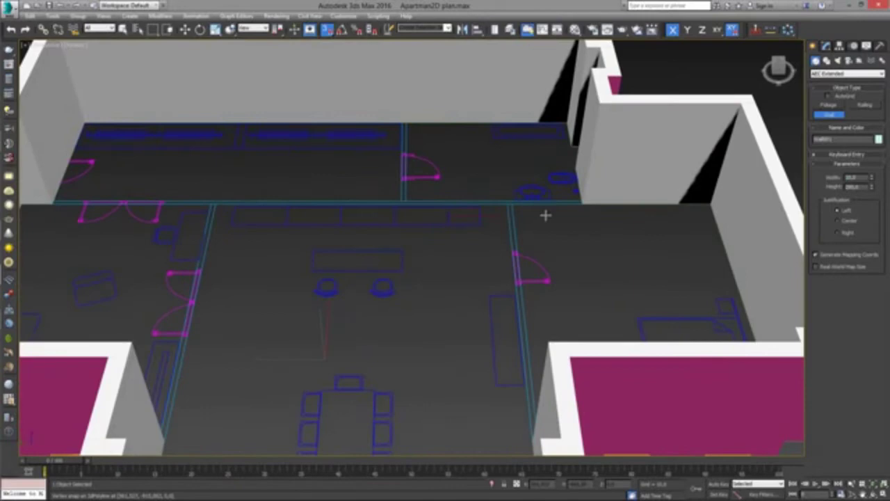
left_click(406, 123)
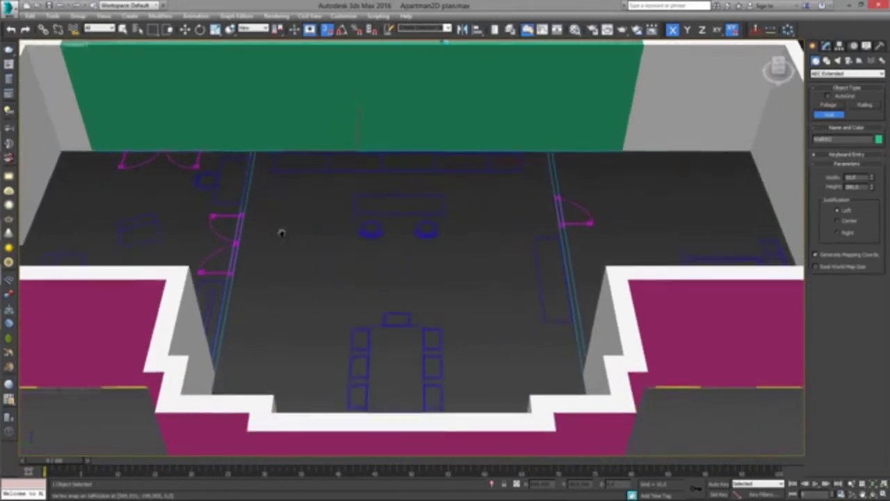
left_click(250, 154)
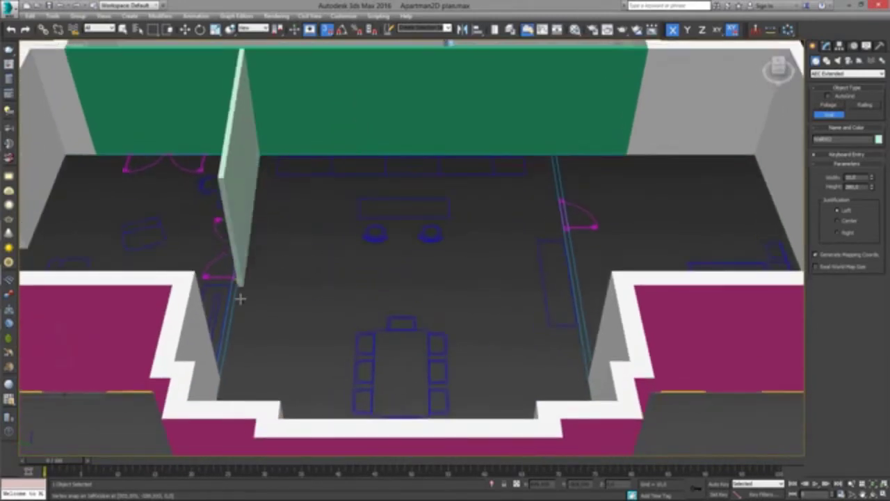
left_click(556, 154)
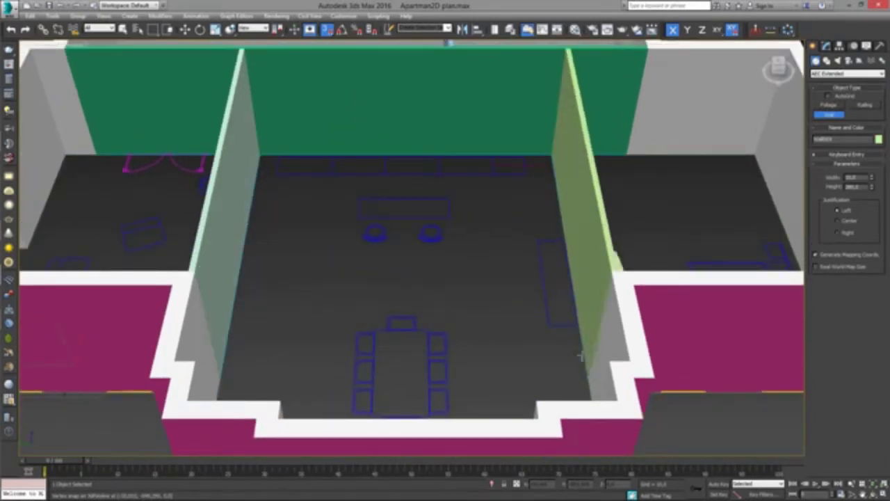
right_click(593, 75)
scroll(382, 272, "down", 3)
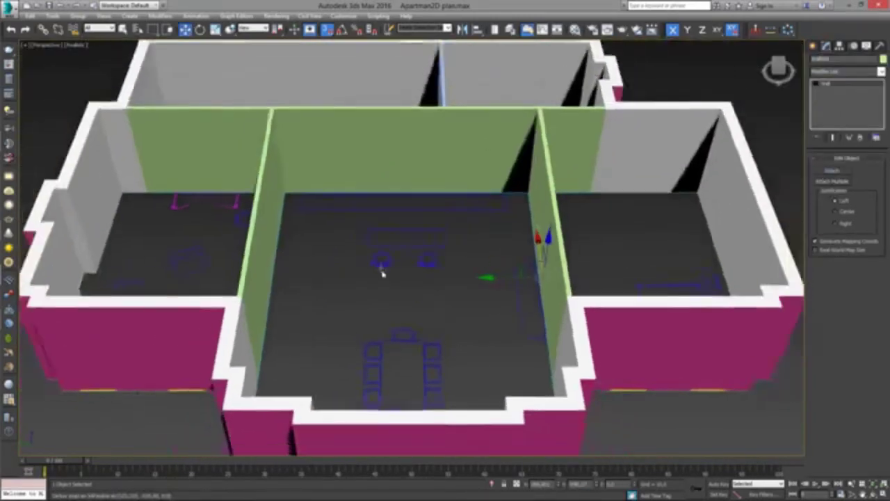
scroll(382, 264, "down", 4)
scroll(418, 275, "down", 2)
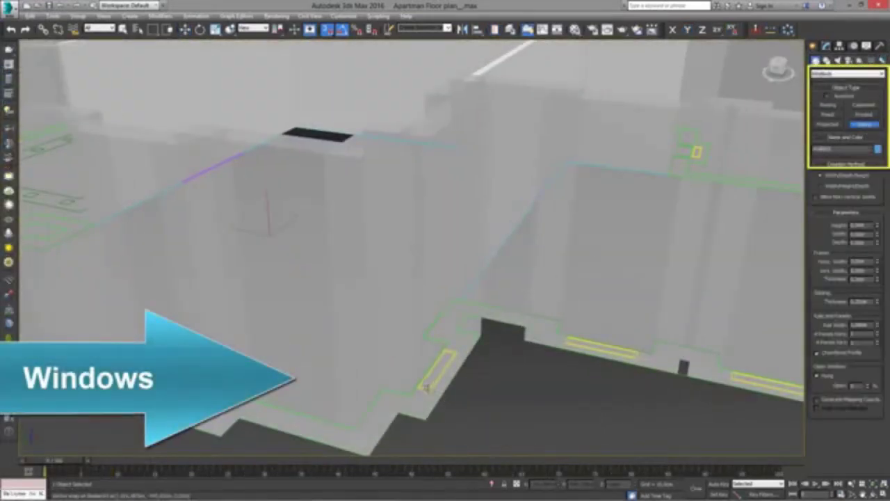
Place the first three sliding windows in the wall openings, lowering the first window's height
left_click_drag(428, 392, 445, 379)
left_click(445, 368)
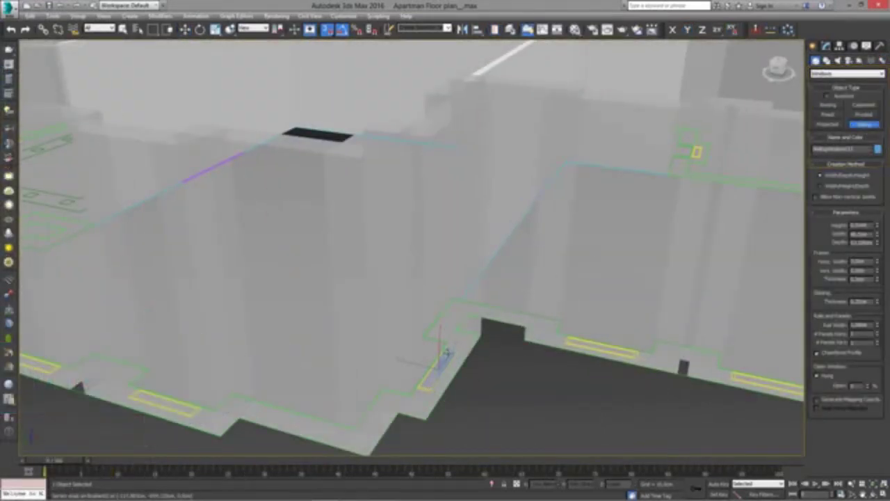
left_click(429, 243)
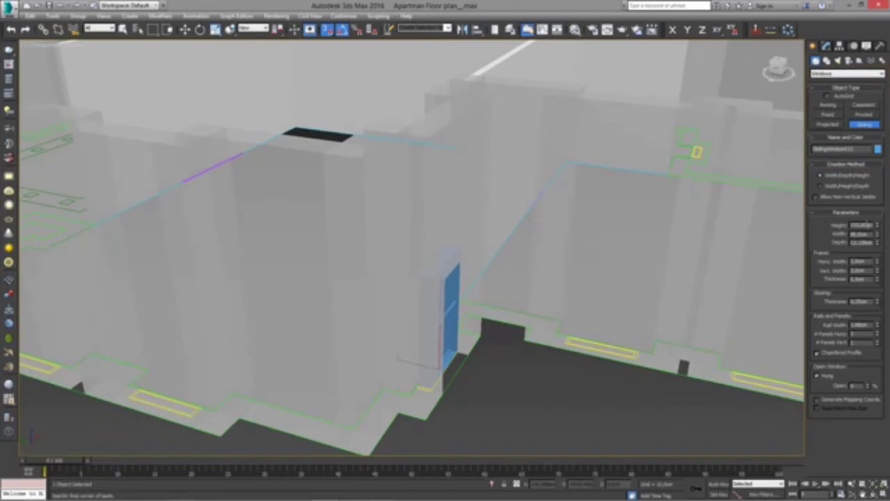
key("Return")
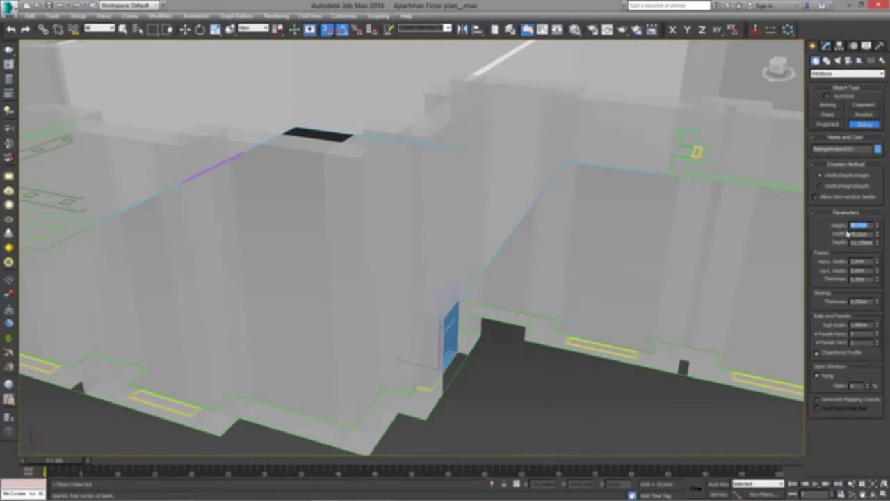
left_click_drag(566, 341, 636, 357)
left_click(640, 333)
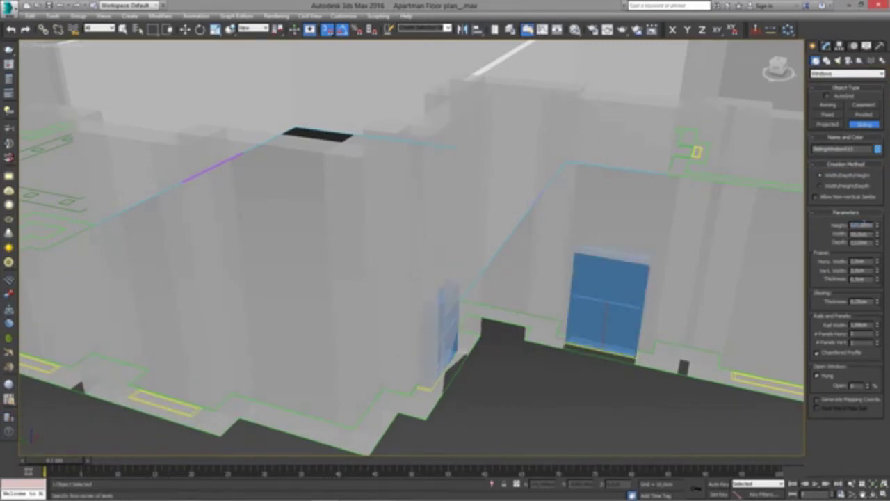
left_click(640, 278)
left_click_drag(449, 355, 567, 379)
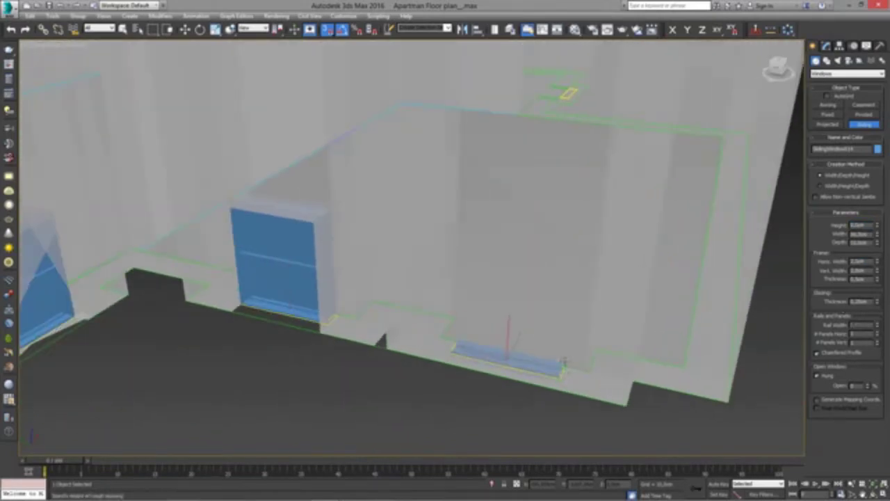
left_click(511, 217)
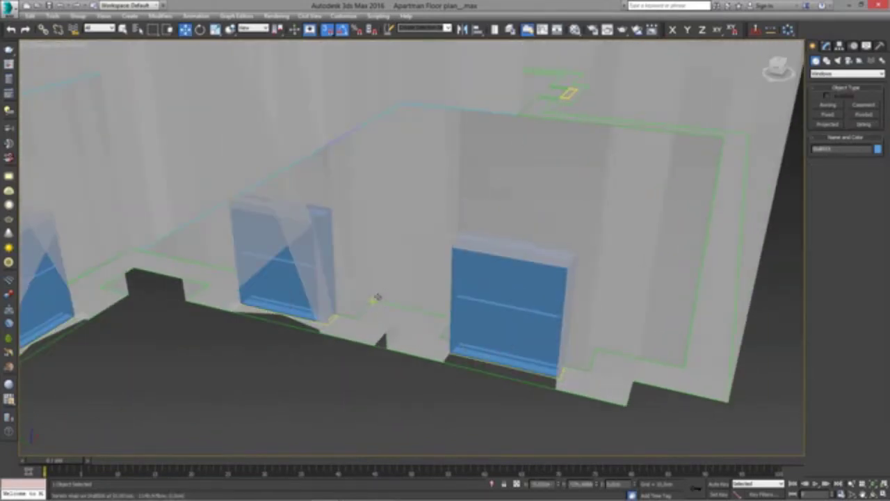
Orbit to another side and place two more sliding windows, one on the left wall
mouse_move(377, 302)
middle_mouse_down("alt")
mouse_move(527, 305)
mouse_move(276, 336)
middle_mouse_up("alt")
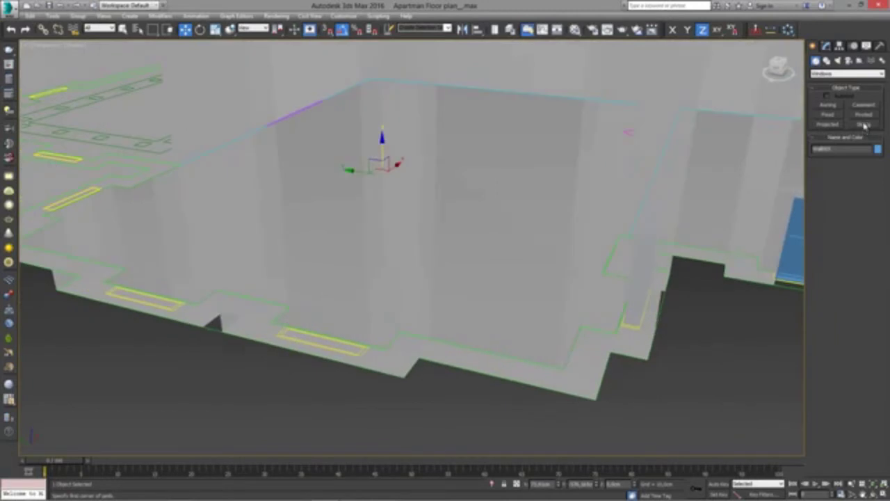
left_click_drag(275, 336, 351, 347)
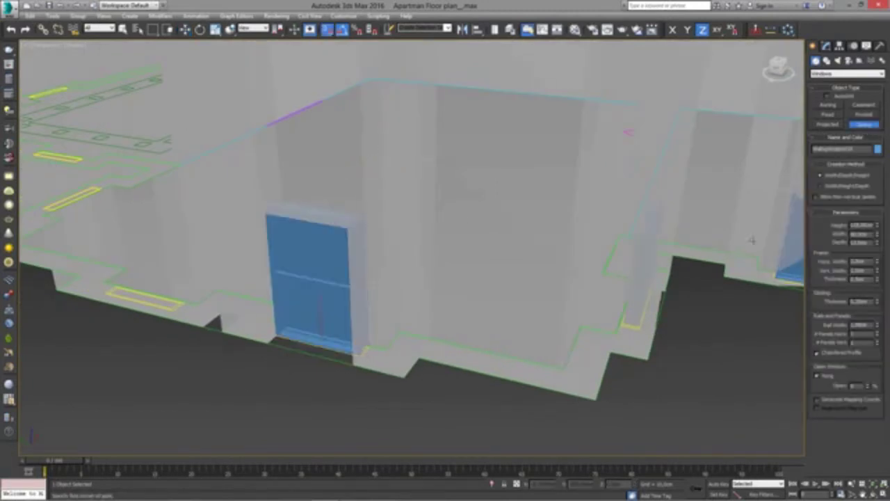
left_click_drag(87, 303, 171, 310)
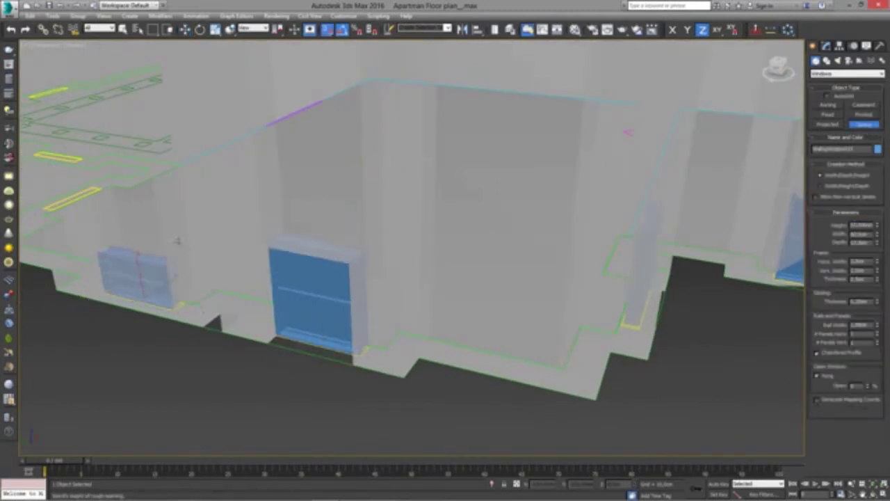
left_click(167, 209)
key("w")
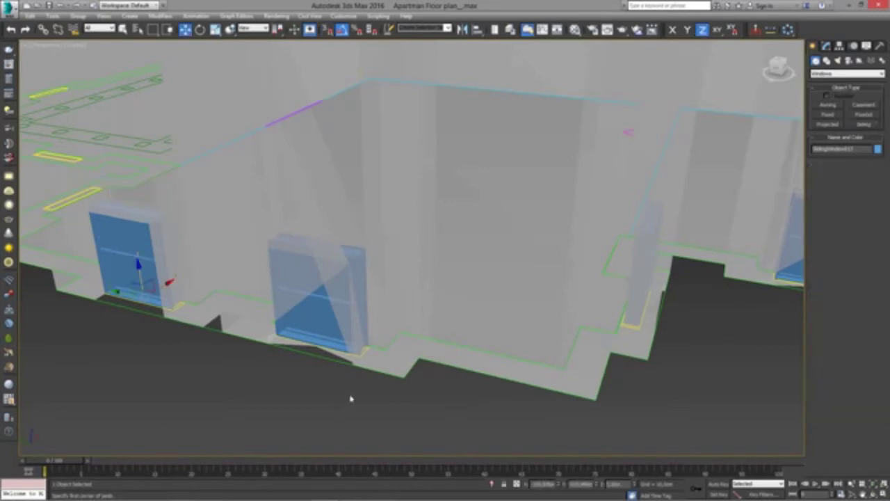
Add sliding windows in the remaining right and left wall openings
middle_click_drag(326, 209, 379, 319, "alt")
left_click(864, 124)
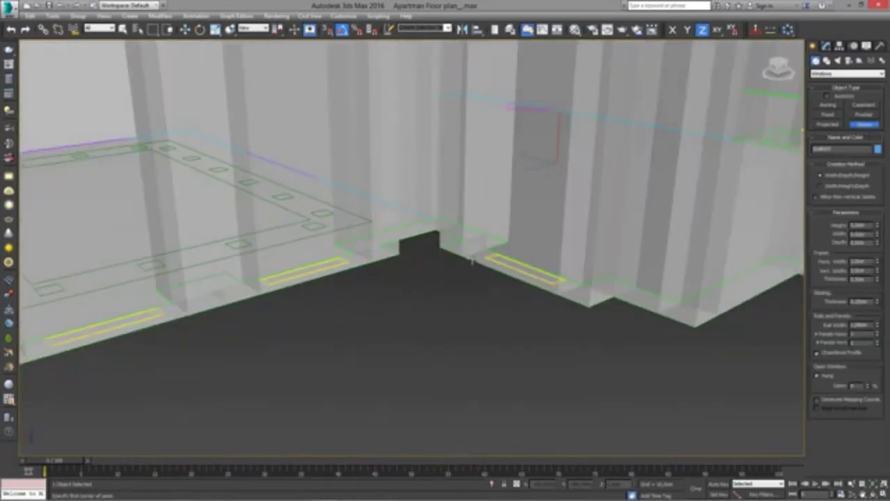
left_click_drag(487, 263, 563, 281)
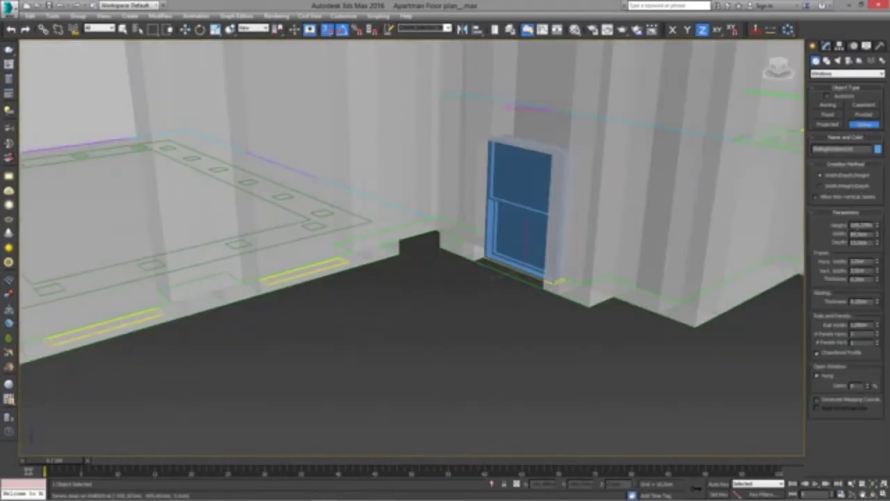
left_click_drag(267, 281, 339, 258)
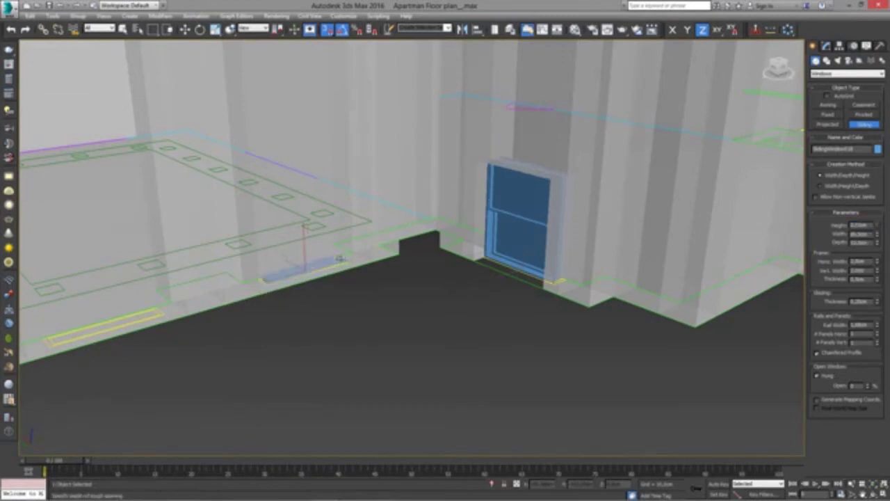
left_click(340, 258)
left_click(675, 427)
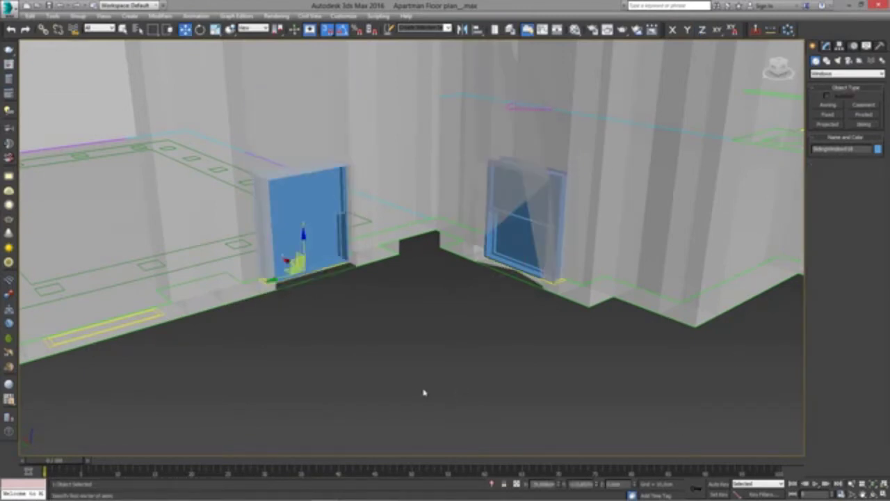
left_click(539, 209)
left_click(864, 124)
middle_click_drag(445, 278, 453, 366, "alt")
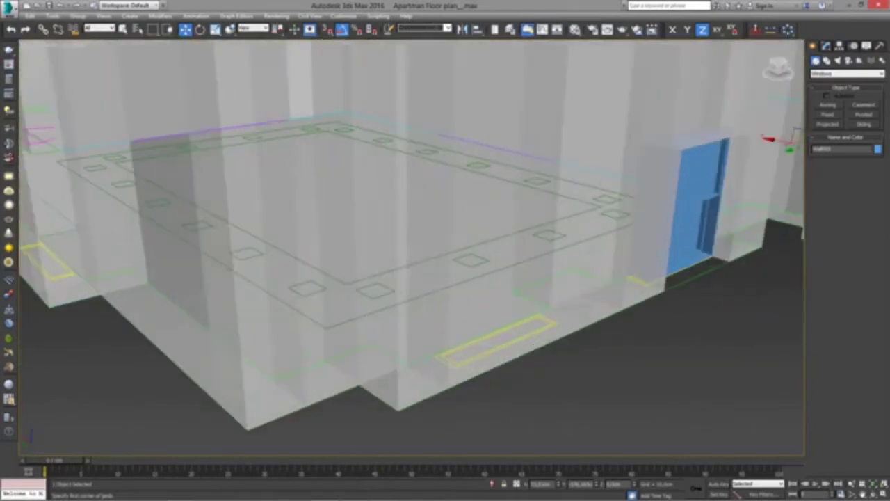
left_click(557, 326)
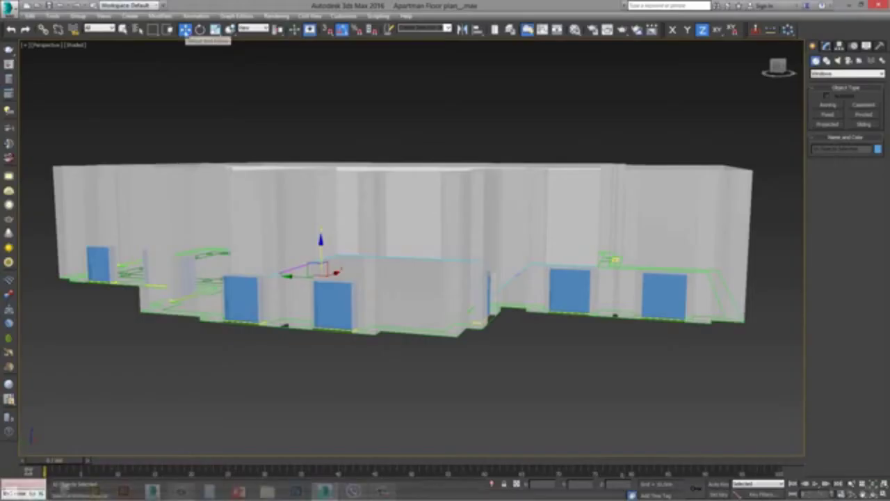
Raise the selected windows by an exact Z offset into the pink wall openings
key("F12")
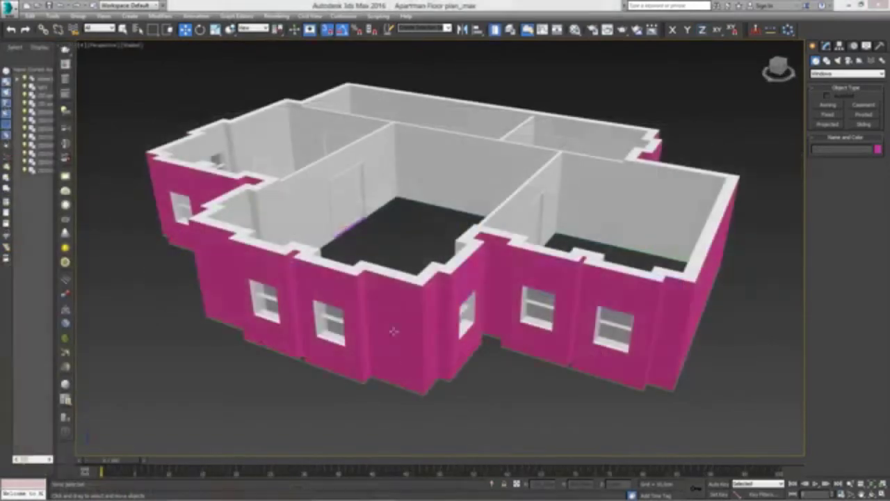
mouse_move(384, 327)
middle_mouse_down("alt")
mouse_move(393, 314)
mouse_move(364, 317)
mouse_move(404, 352)
mouse_move(372, 294)
middle_mouse_up("alt")
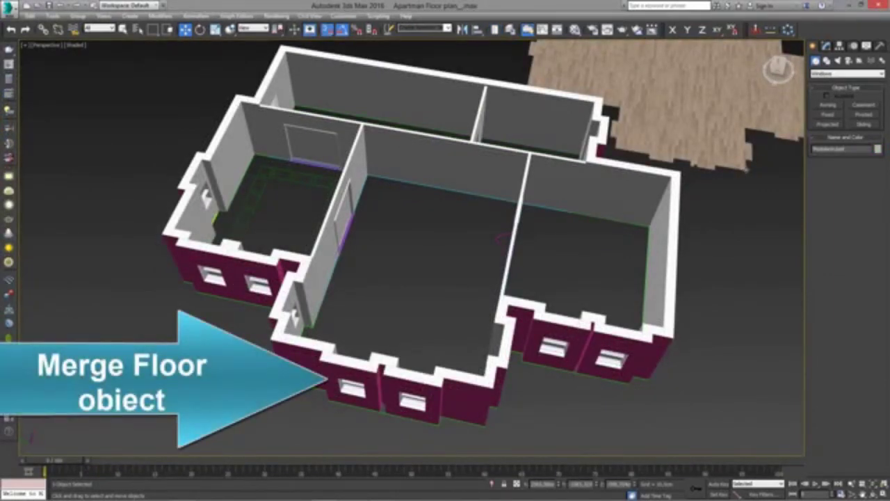
Snap the wooden floor to the house corner and move the ceiling frame into the top-left room
left_click_drag(746, 170, 479, 421)
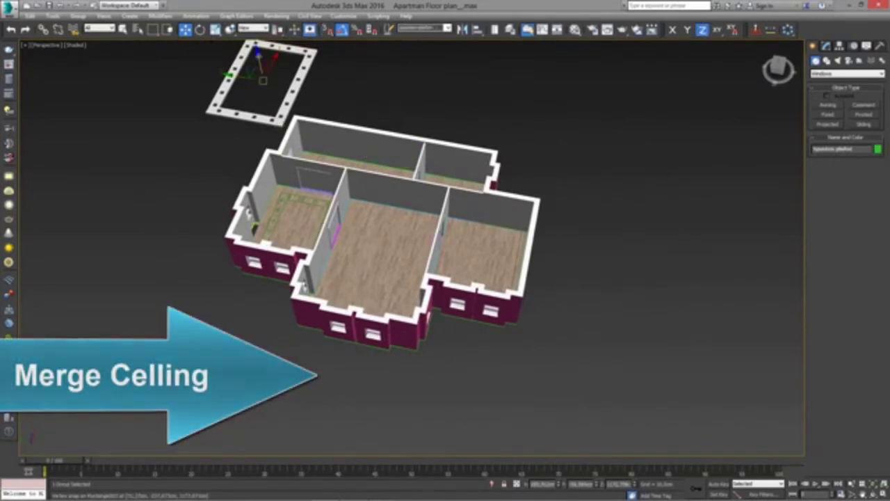
left_click_drag(296, 182, 297, 186)
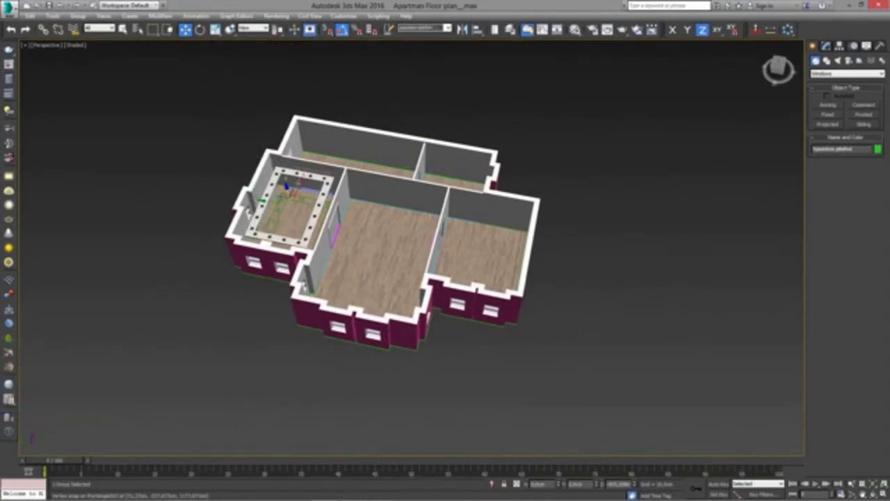
scroll(390, 256, "up", 3)
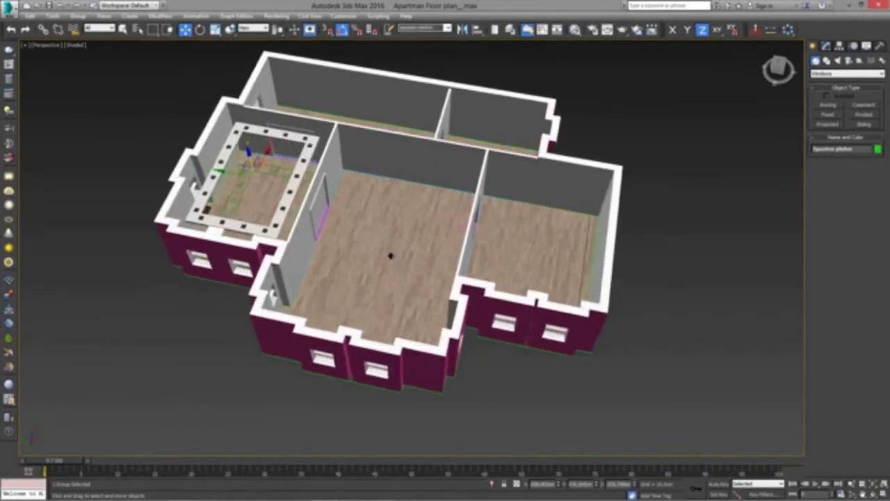
mouse_move(390, 256)
middle_mouse_down("alt")
mouse_move(320, 237)
mouse_move(423, 271)
mouse_move(384, 274)
middle_mouse_up("alt")
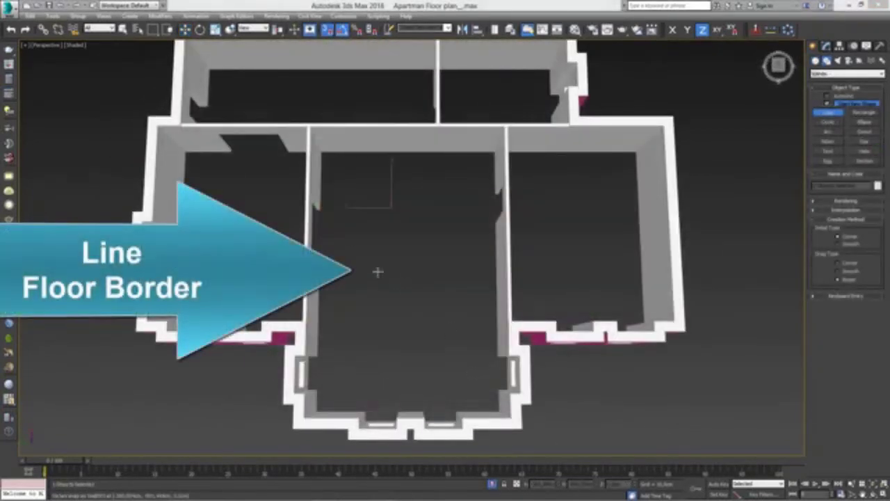
Start the floor-border line at the central room's top-left and top-right inner corners
left_click(323, 153)
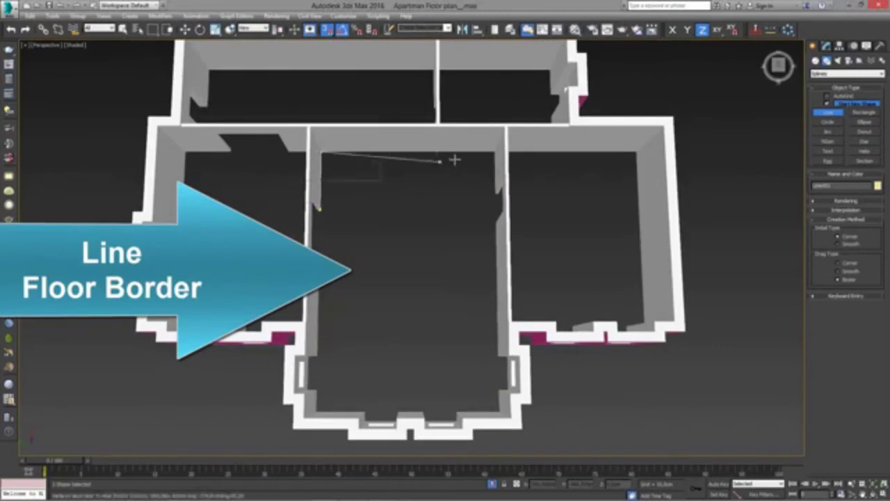
left_click(494, 153)
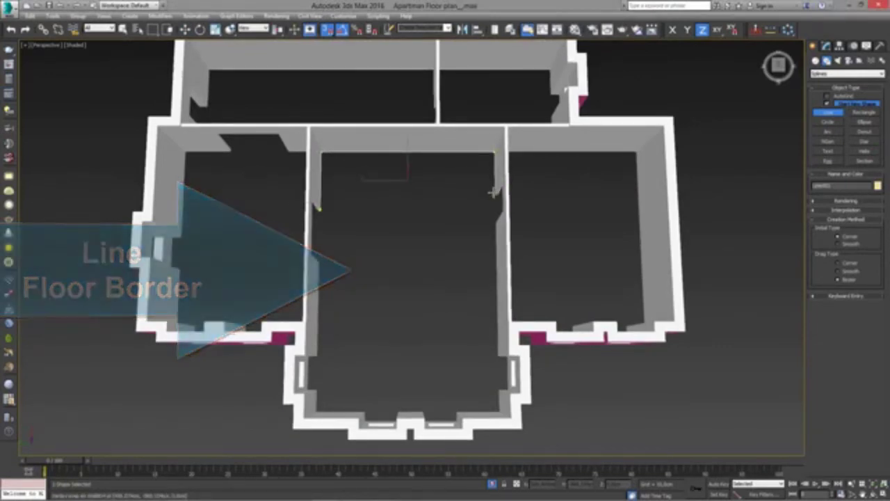
left_click(829, 47)
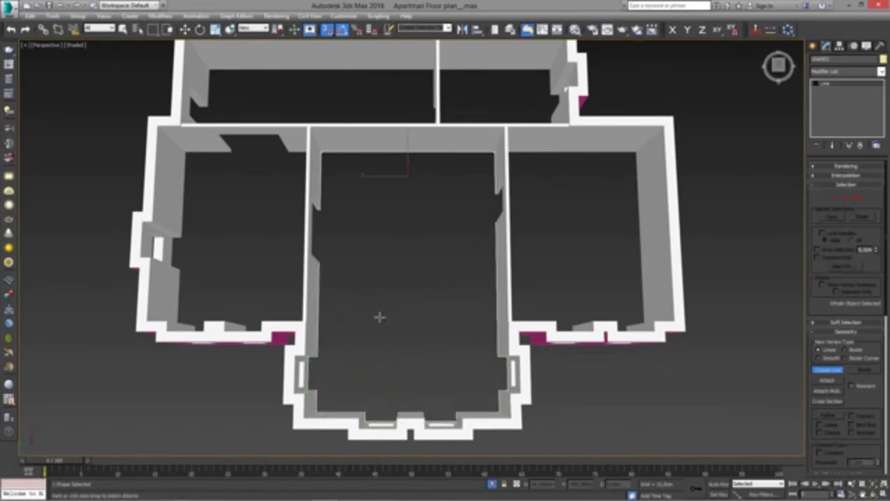
Apply a Sweep modifier with the Bar built-in section to the border line and adjust its width
right_click(389, 349)
type("xsweep")
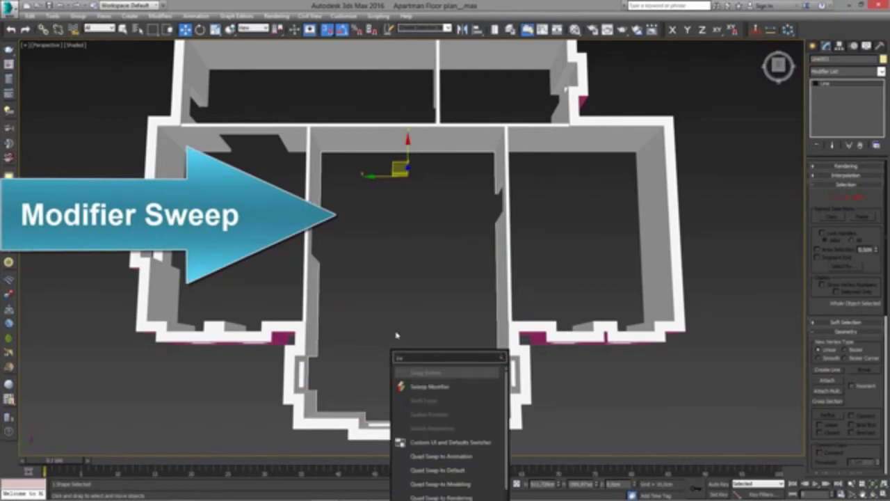
left_click(417, 382)
left_click(845, 200)
left_click(834, 216)
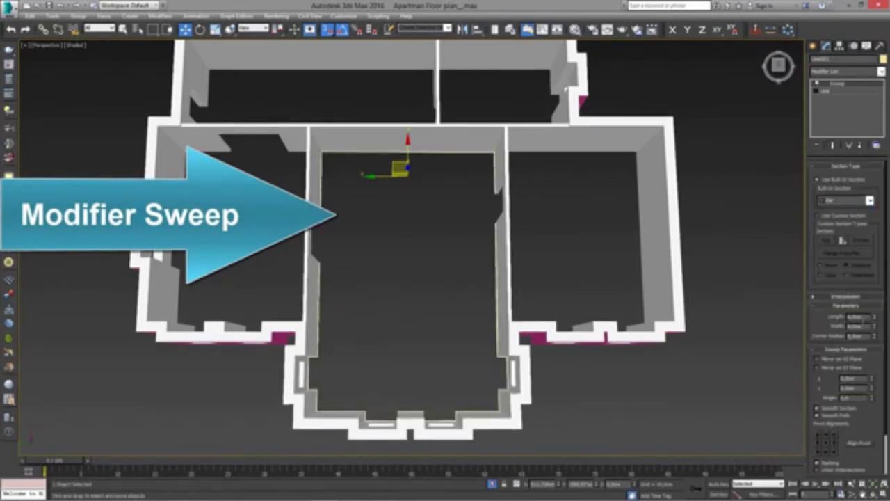
middle_click_drag(721, 270, 397, 222, "alt")
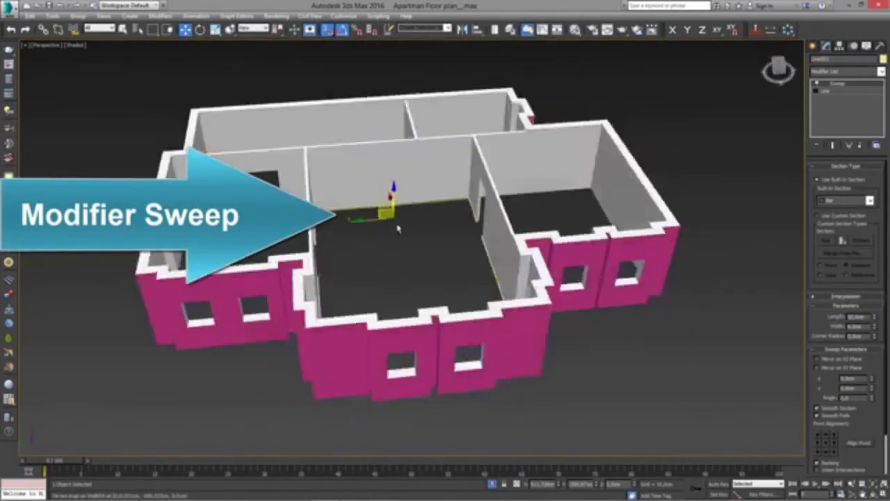
scroll(387, 226, "up", 2)
scroll(378, 232, "up", 5)
scroll(865, 398, "down", 2)
scroll(864, 398, "down", 1)
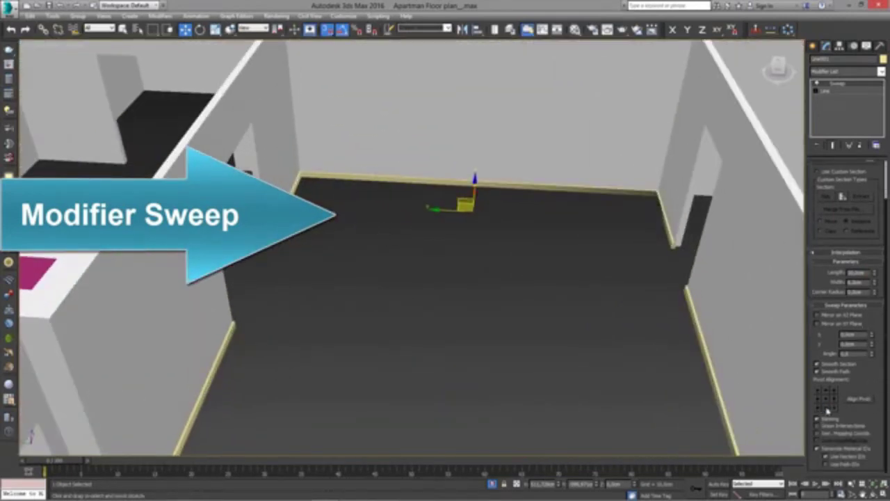
left_click_drag(874, 281, 874, 268)
scroll(538, 304, "down", 3)
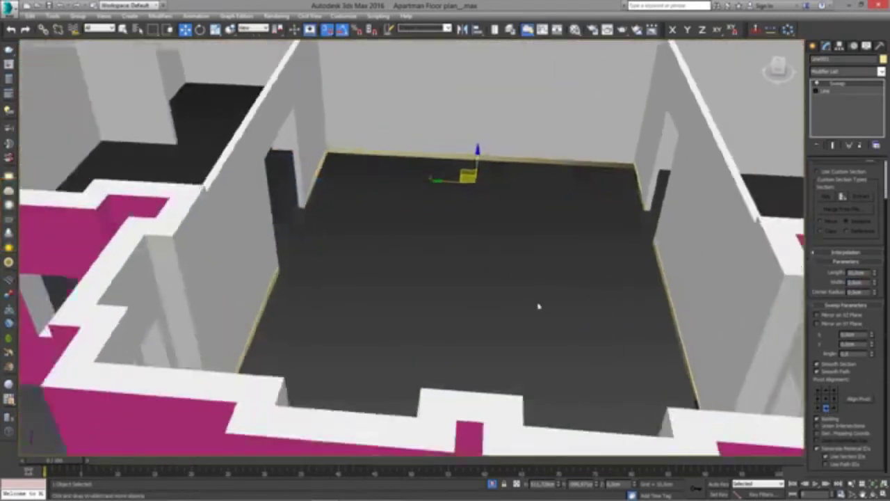
scroll(423, 266, "down", 3)
scroll(406, 270, "down", 2)
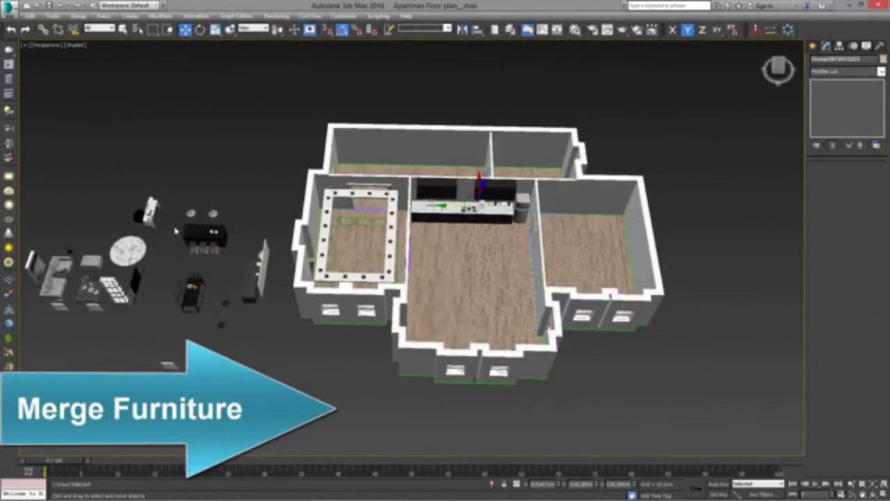
Move the kitchen island and dining table into the central room, with the two small objects on the counter
mouse_move(201, 233)
left_mouse_down()
mouse_move(427, 247)
mouse_move(470, 240)
left_mouse_up()
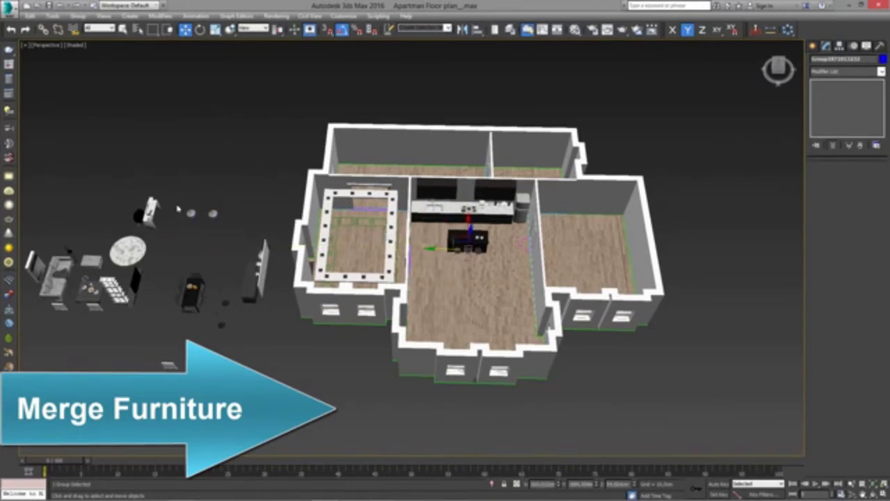
left_click(209, 213)
left_click_drag(209, 214, 442, 215)
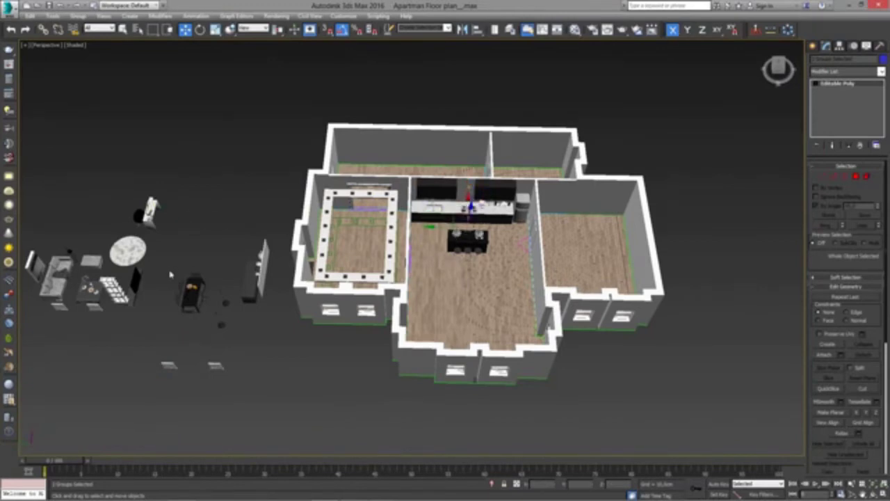
left_click(189, 285)
left_click_drag(189, 285, 464, 287)
Move the tall cabinet group from the loose area into the central room
scroll(462, 288, "up", 4)
scroll(463, 289, "down", 1)
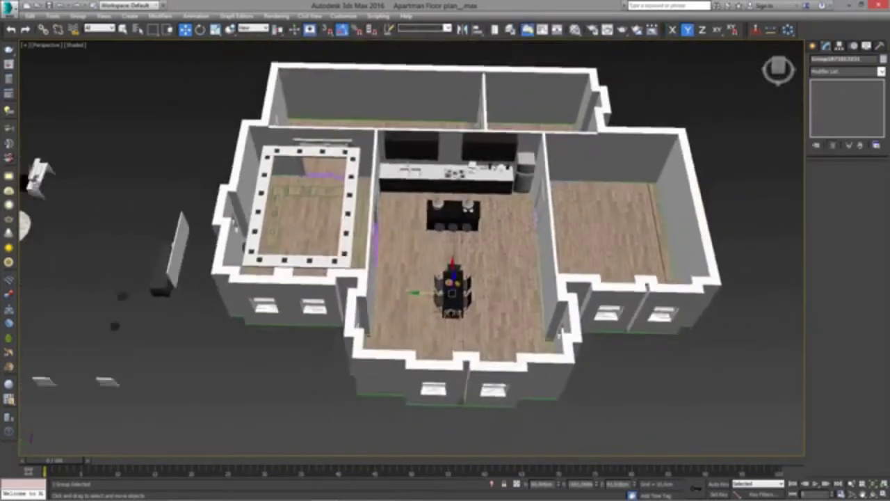
middle_click_drag(81, 265, 107, 256)
left_click_drag(107, 256, 164, 325)
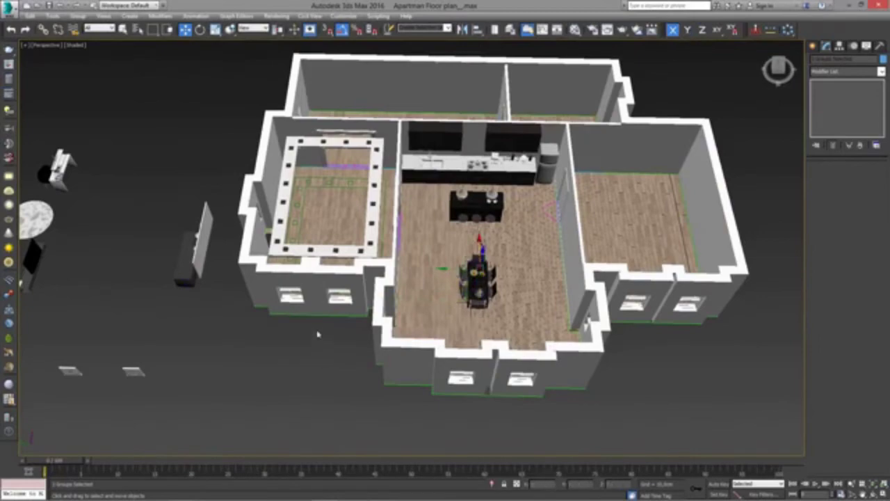
scroll(317, 334, "down", 1)
left_click_drag(188, 247, 495, 243)
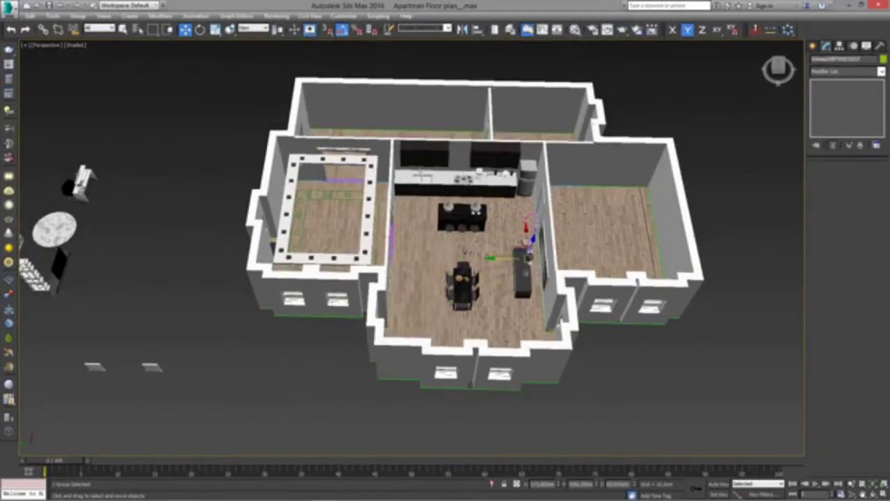
Move the round table group into the left room
mouse_move(445, 278)
middle_mouse_down("alt")
mouse_move(487, 250)
mouse_move(452, 292)
mouse_move(449, 281)
middle_mouse_up("alt")
middle_click_drag(363, 264, 253, 280, "alt")
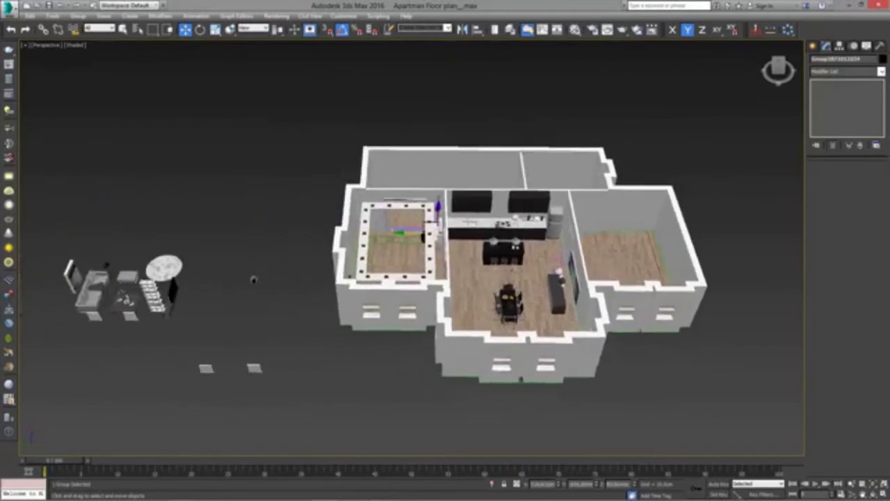
left_click_drag(150, 270, 433, 270)
middle_click_drag(445, 278, 376, 261, "alt")
middle_click_drag(614, 340, 527, 358, "alt")
Frame the living-room group, zoom back out, and zoom into the furnished kitchen and dining area
key("z")
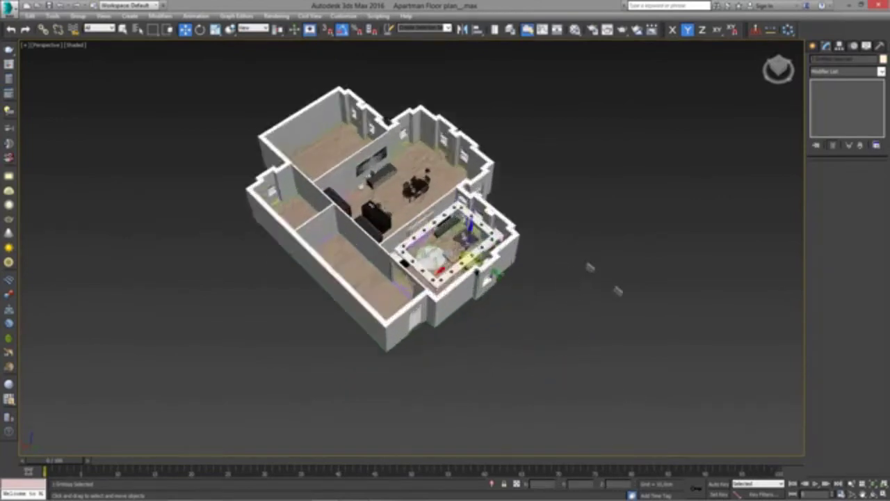
key("ctrl+shift+z")
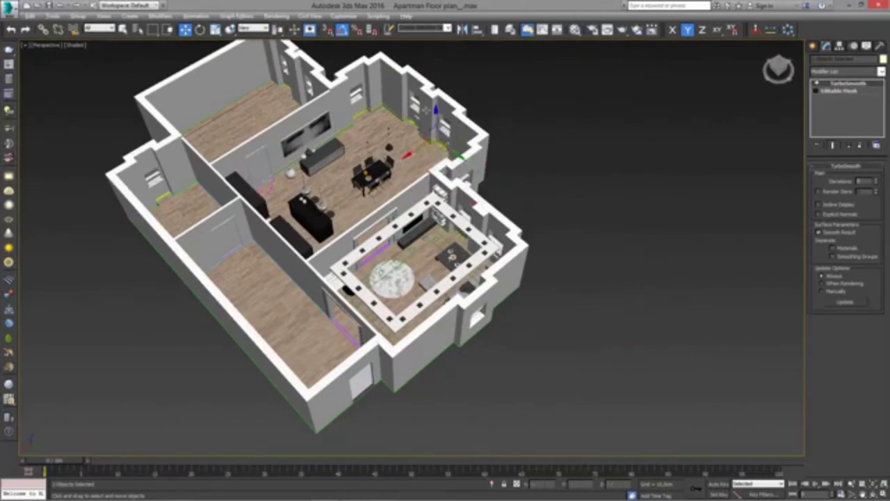
middle_click_drag(487, 278, 445, 250, "alt")
scroll(397, 202, "up", 5)
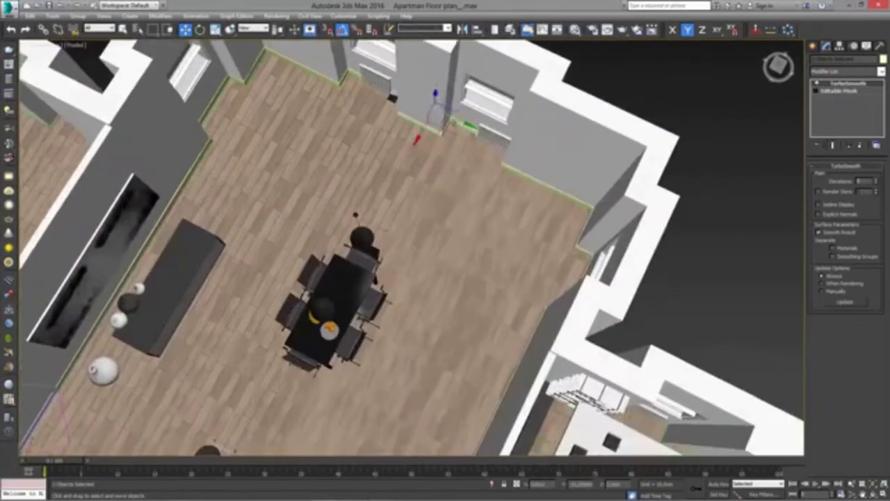
key("z")
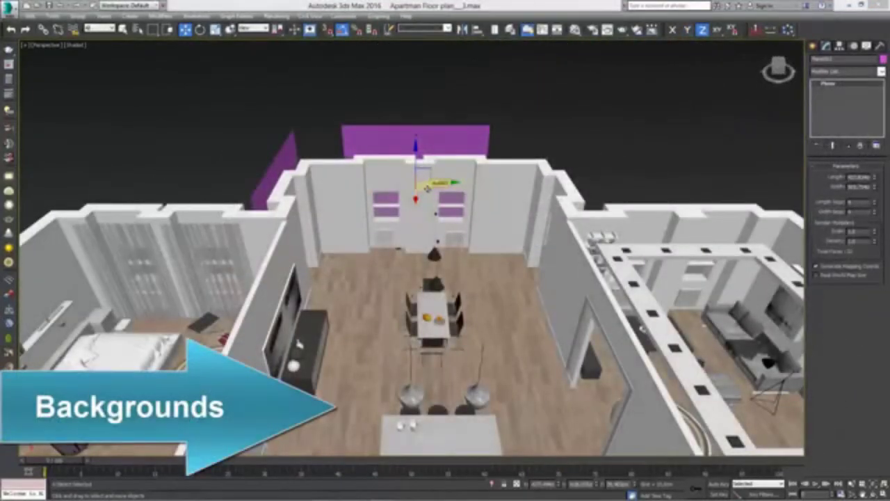
Clone the magenta background plane twice behind the left and right windows, then select the centre plane
mouse_move(427, 188)
left_mouse_down("shift")
mouse_move(679, 248)
mouse_move(160, 240)
left_mouse_up("shift")
left_click(448, 295)
left_click(449, 295)
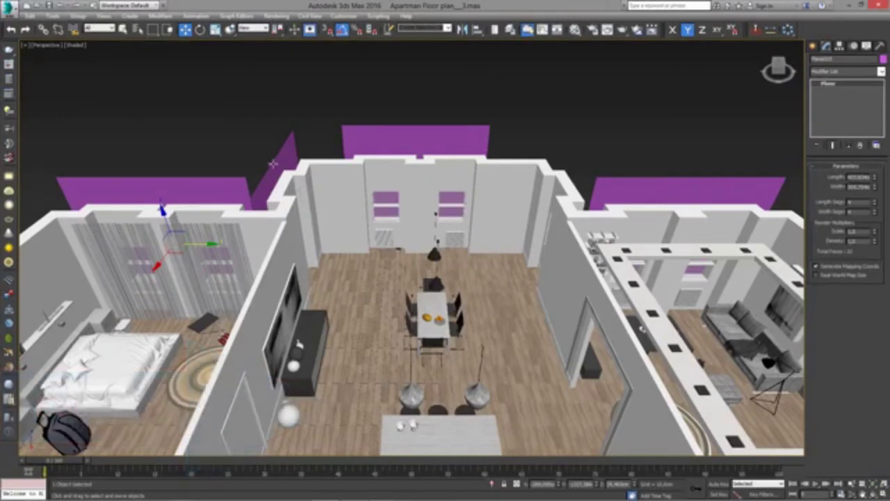
left_click(404, 130)
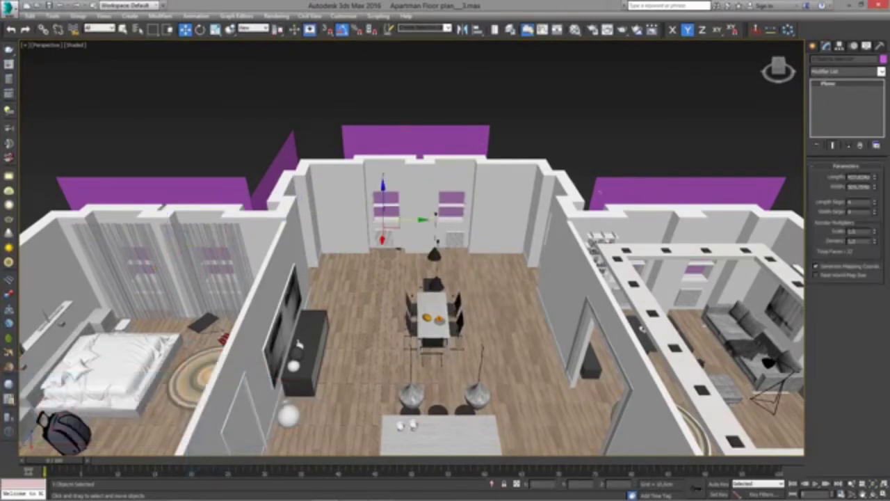
Assign the building-facade material to the background planes, then zoom in toward the dining-room bench
key("m")
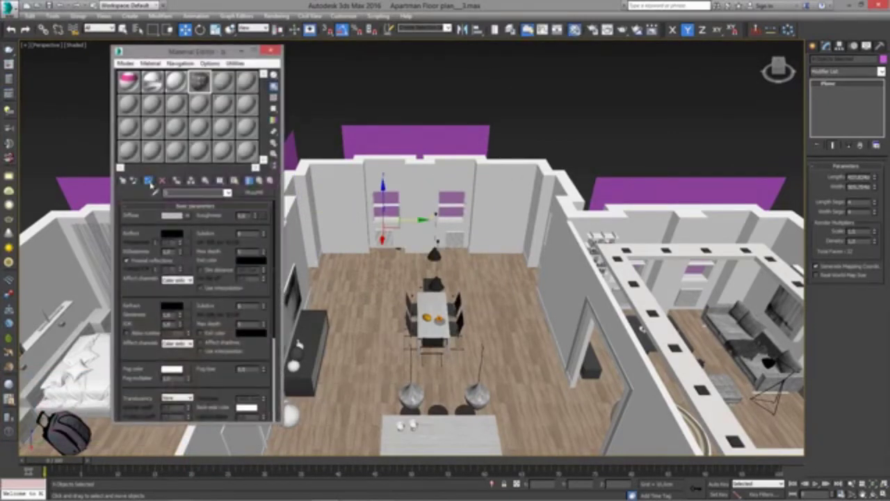
left_click(148, 181)
left_click(271, 51)
scroll(418, 191, "up", 2)
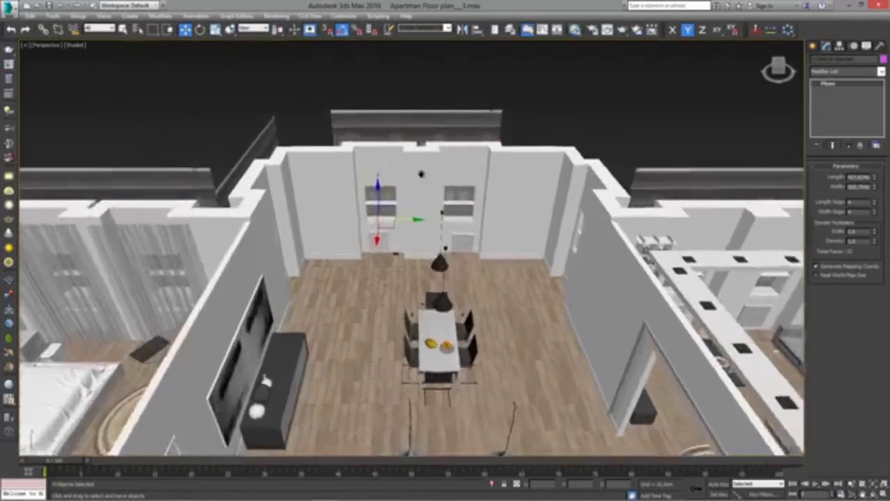
scroll(417, 184, "up", 2)
scroll(415, 179, "up", 2)
scroll(416, 179, "up", 2)
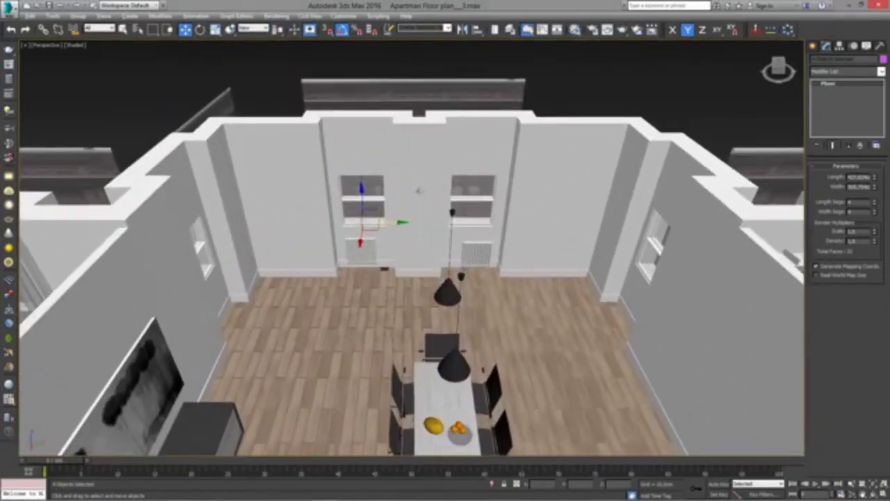
mouse_move(419, 190)
middle_mouse_down("alt")
mouse_move(419, 181)
mouse_move(375, 208)
mouse_move(334, 208)
mouse_move(420, 183)
middle_mouse_up("alt")
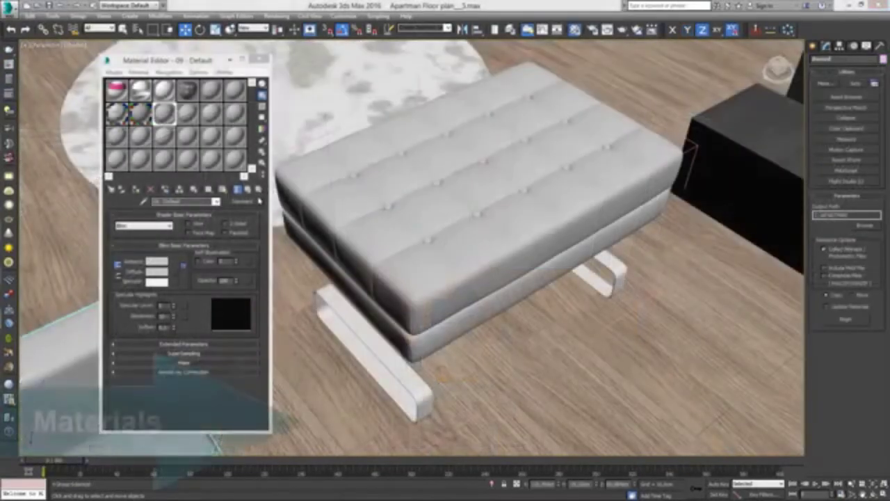
Make the ottoman material a VRayMtl with a cloth fabric bitmap in Diffuse, shown in the viewport
left_click(251, 202)
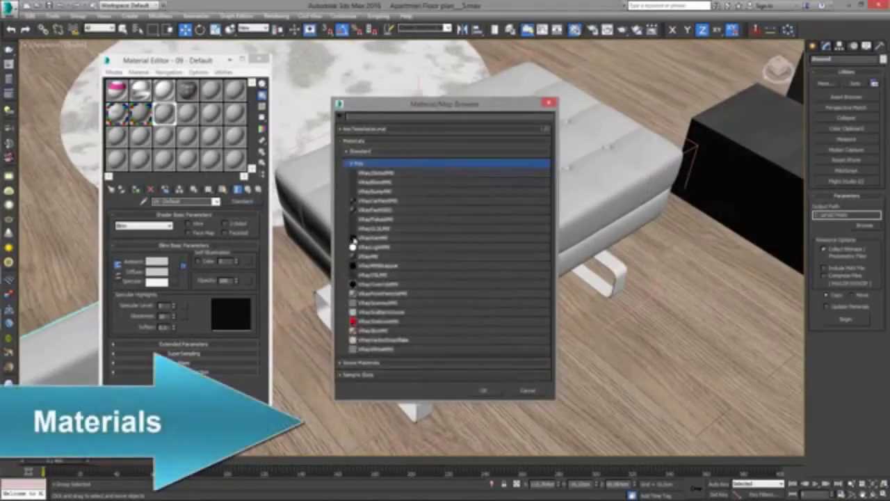
double_click(383, 257)
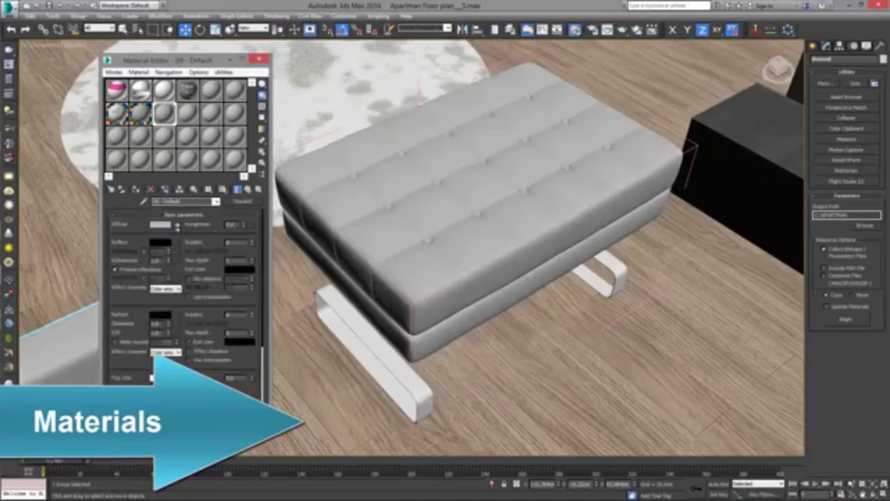
left_click(177, 225)
left_click(384, 152)
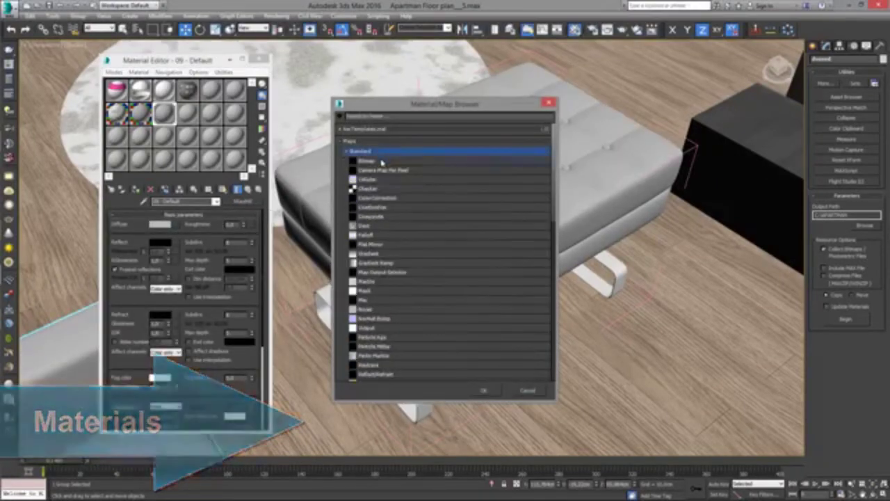
double_click(382, 162)
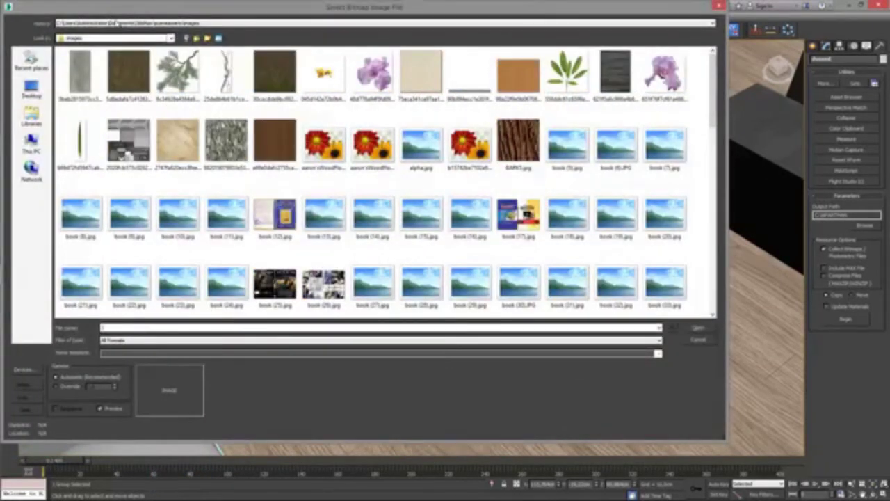
left_click(111, 23)
left_click(111, 39)
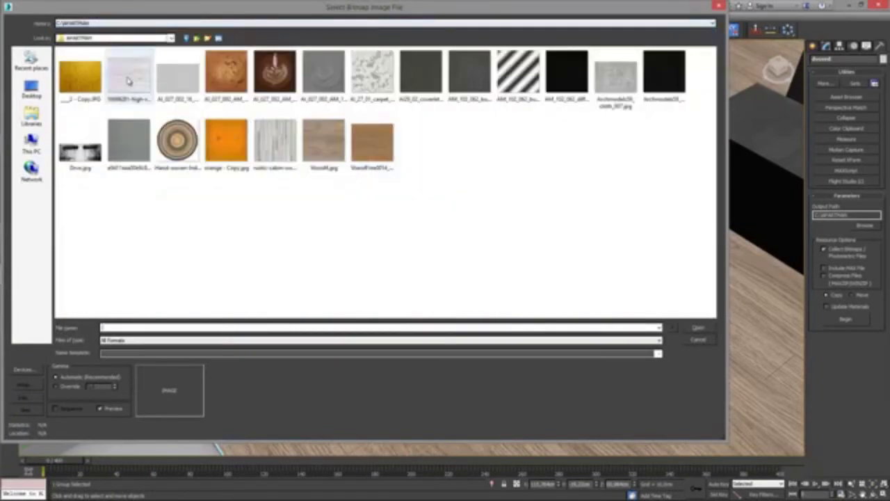
double_click(612, 90)
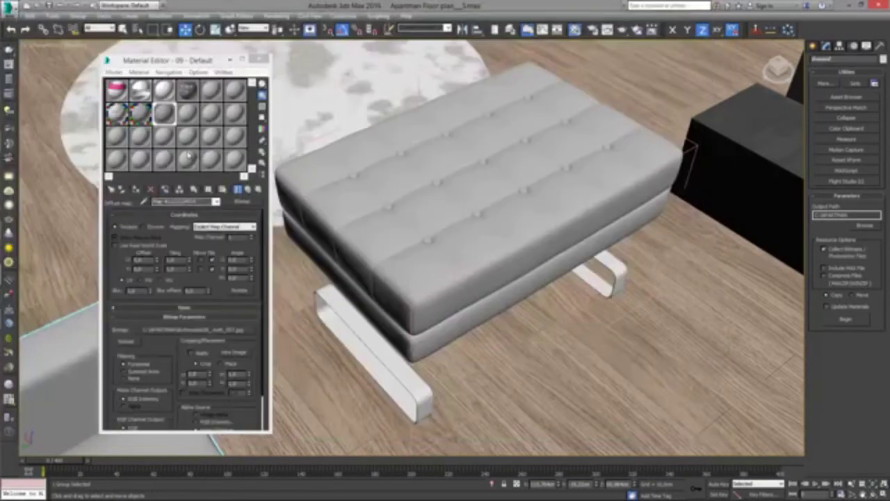
left_click(137, 190)
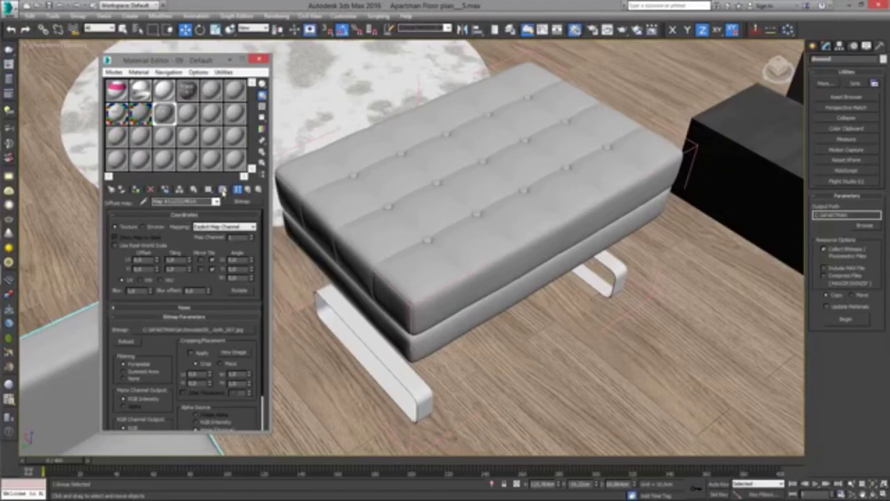
left_click(223, 190)
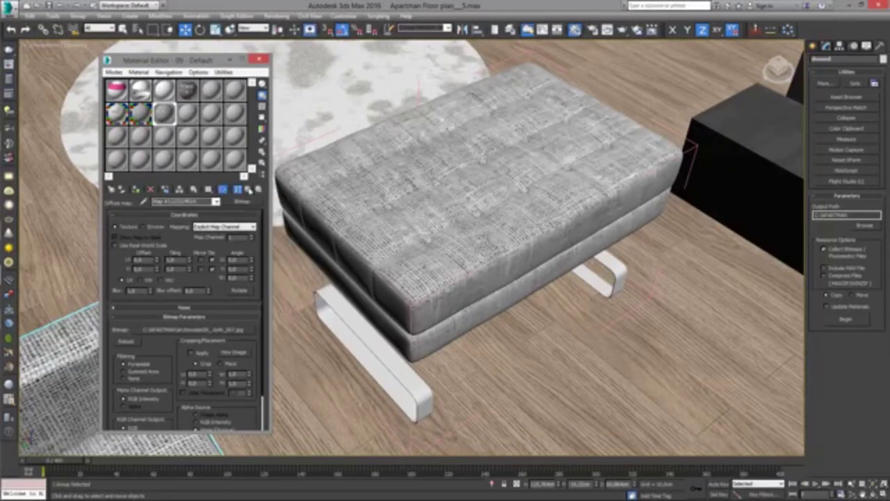
Reuse the Diffuse cloth texture as an instanced Bump map
left_click(248, 190)
scroll(207, 306, "down", 3)
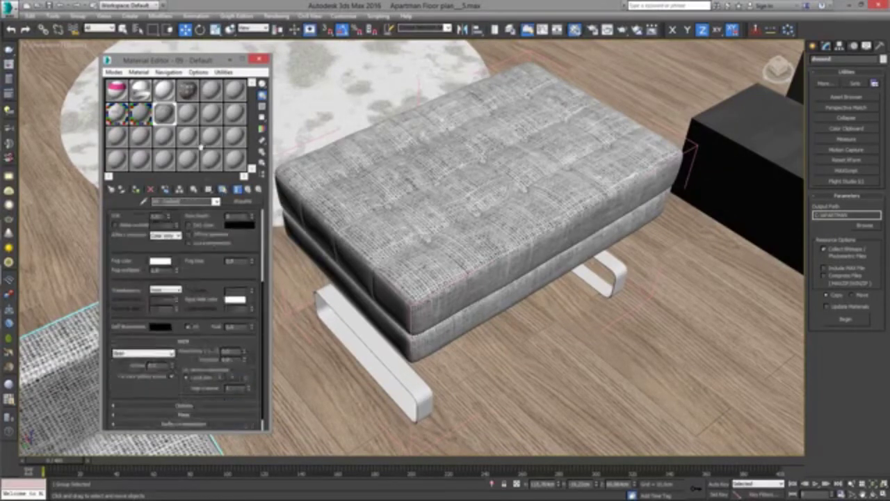
scroll(219, 316, "down", 2)
left_click(205, 397)
scroll(194, 348, "down", 5)
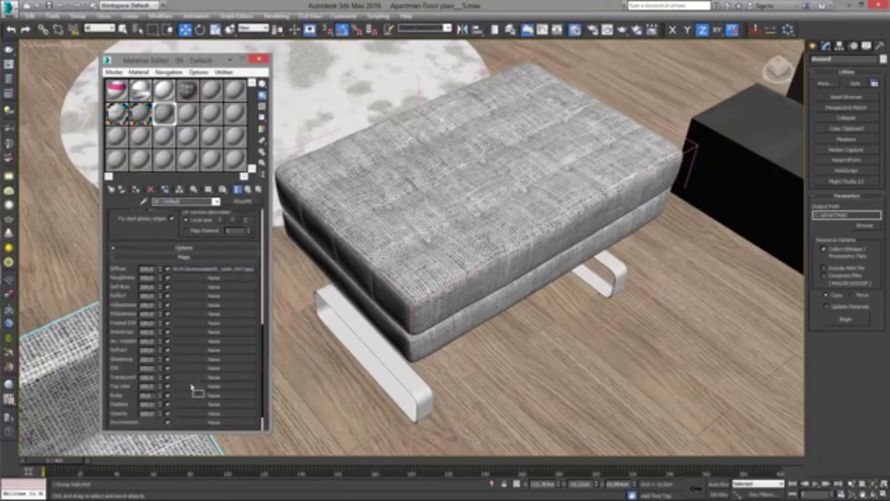
left_click_drag(193, 396, 193, 362)
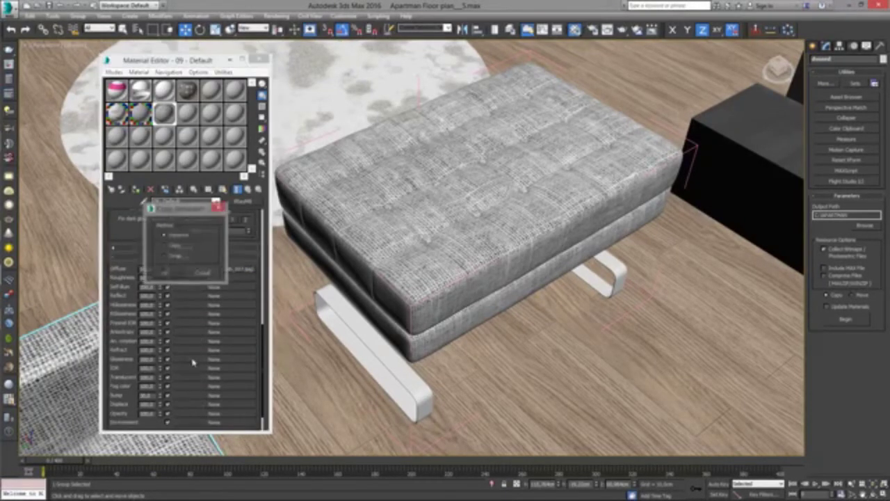
left_click(161, 273)
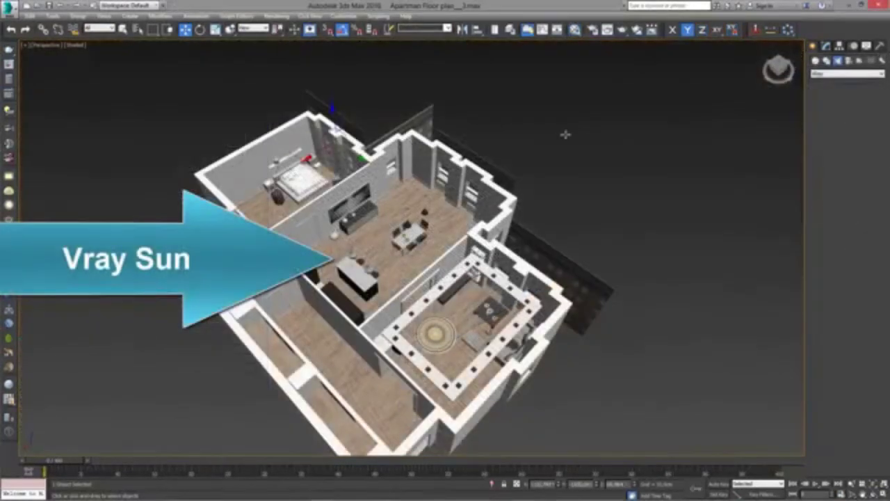
Create a VRaySun aimed at the apartment and raise it high above the building
left_click_drag(583, 67, 488, 167)
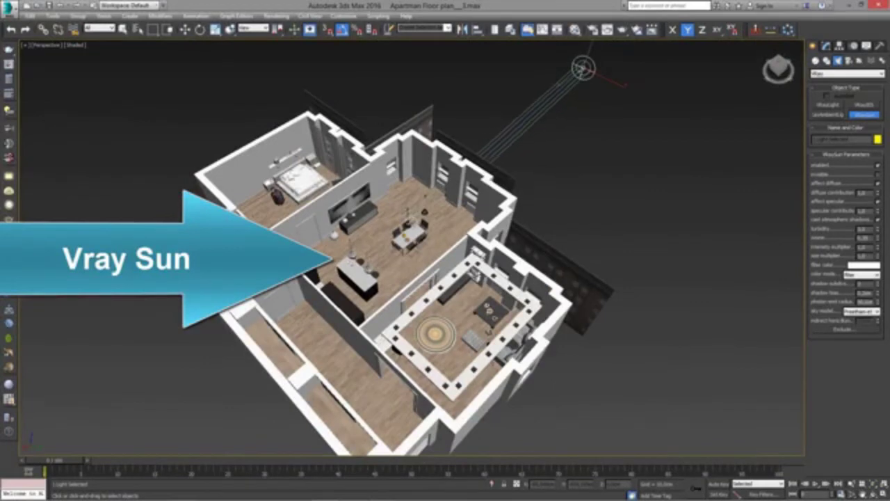
left_click(465, 286)
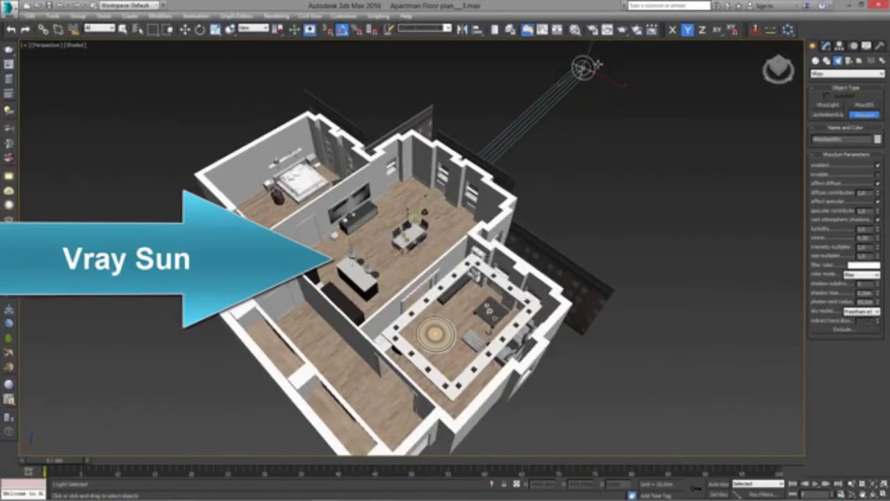
right_click(563, 76)
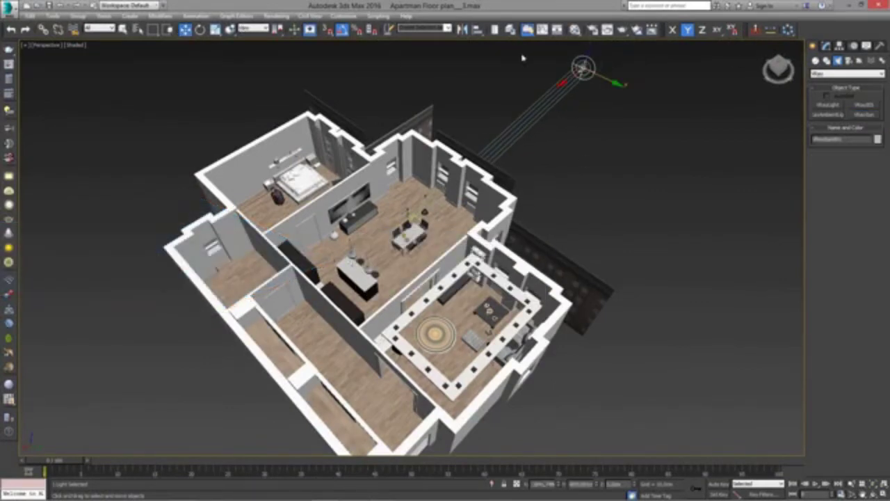
left_click_drag(588, 53, 602, 23)
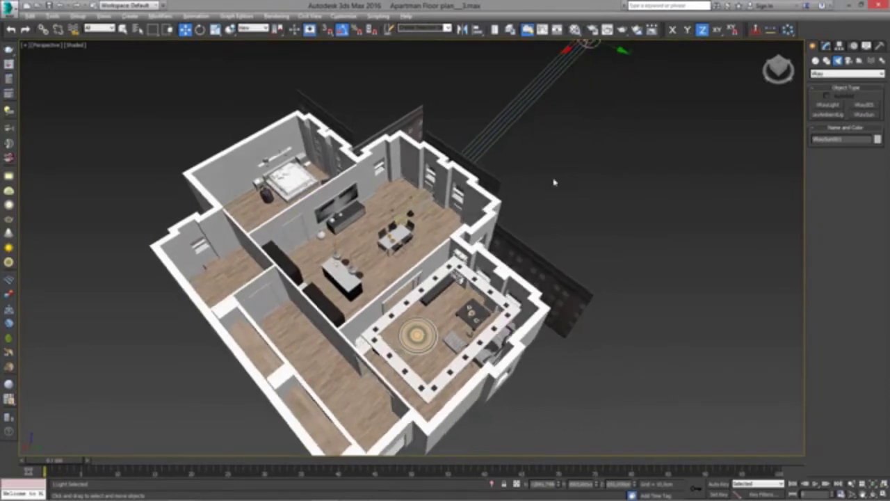
mouse_move(553, 183)
middle_mouse_down("alt")
mouse_move(538, 151)
mouse_move(584, 188)
middle_mouse_up("alt")
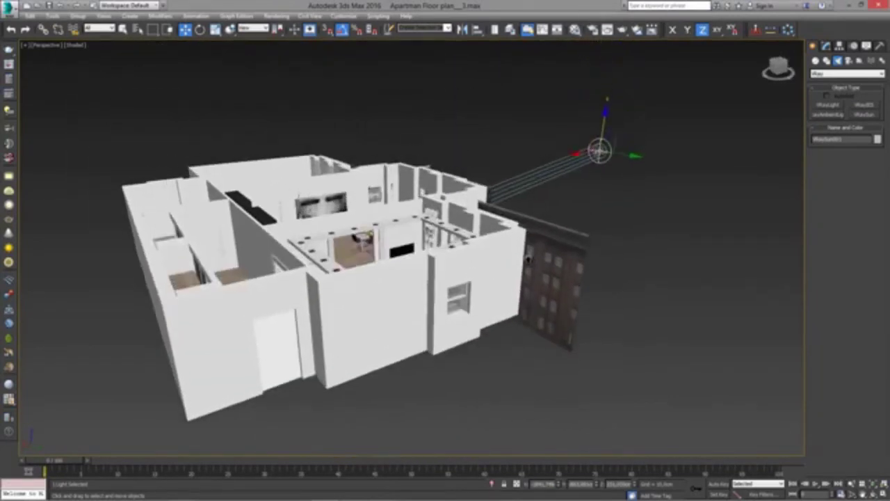
left_click_drag(610, 126, 616, 14)
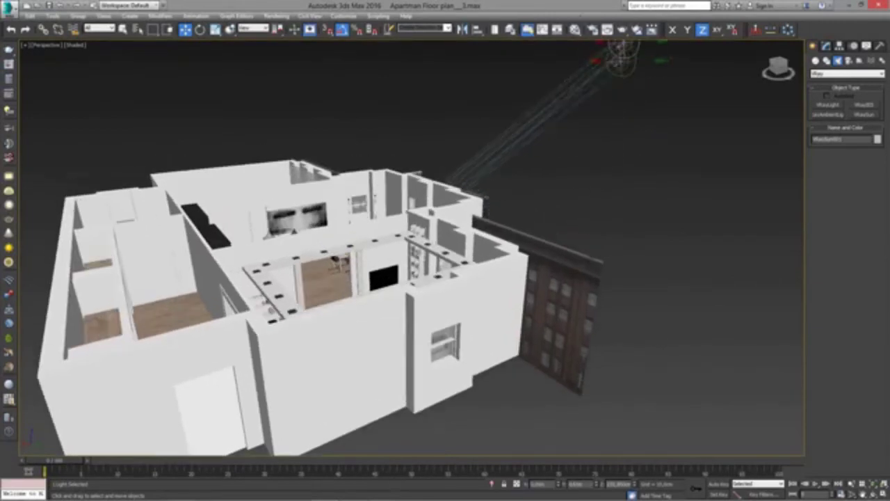
scroll(616, 42, "down", 5)
left_click(825, 45)
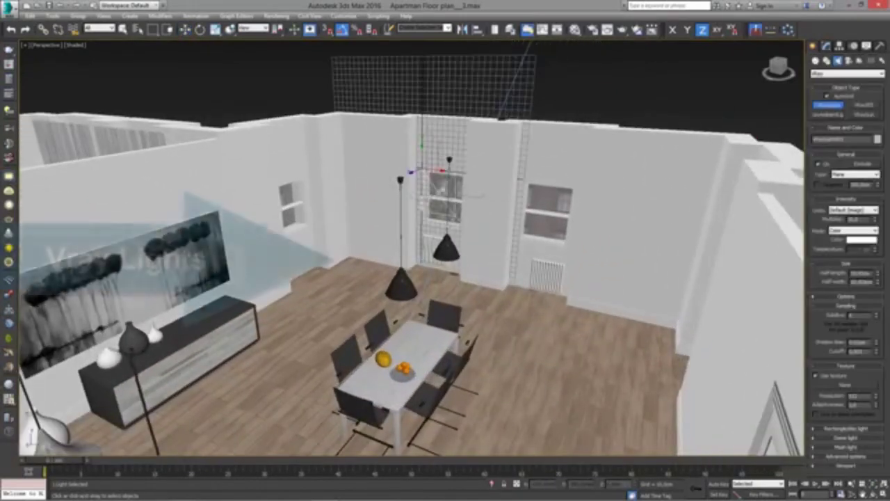
Fit the plane light into the dining-room window and copy it to the right window and another room
left_click(418, 326)
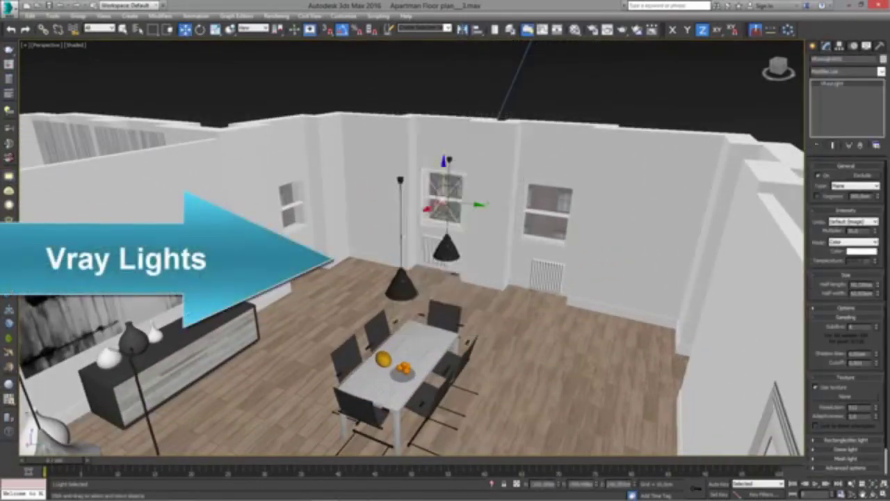
left_click_drag(448, 198, 550, 208, "shift")
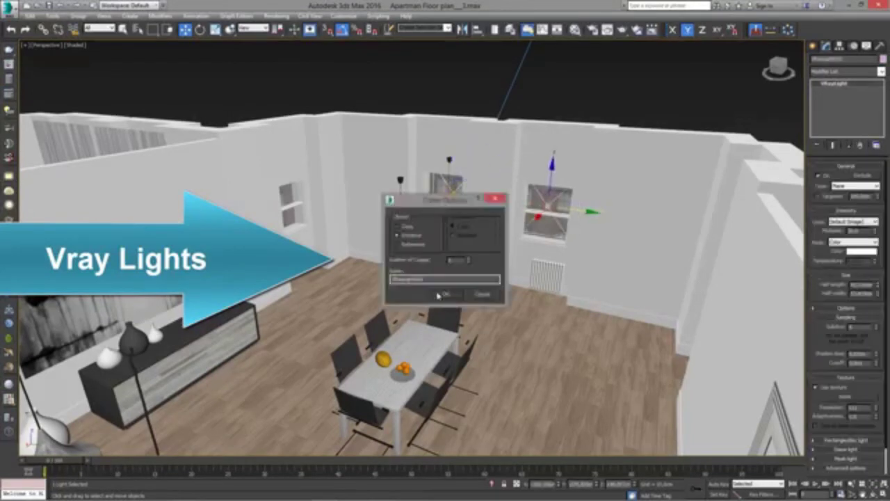
left_click(438, 296)
middle_click_drag(487, 224, 299, 229, "alt")
left_click_drag(292, 224, 464, 318, "shift")
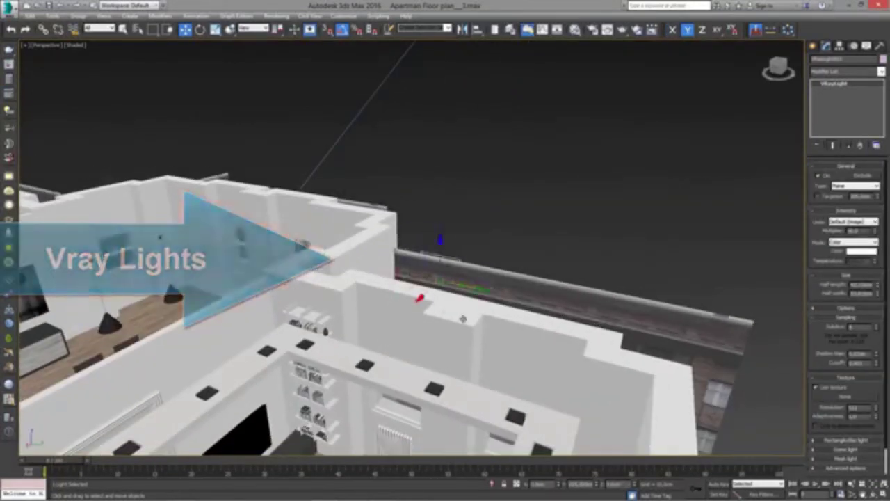
key("Return")
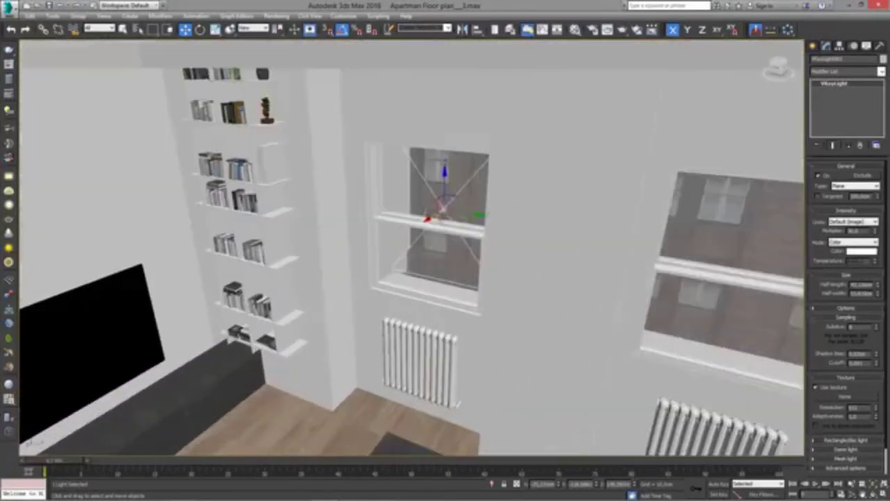
Copy another light to a right window, then open Mirror options for the small left window light
left_click_drag(437, 198, 761, 261, "shift")
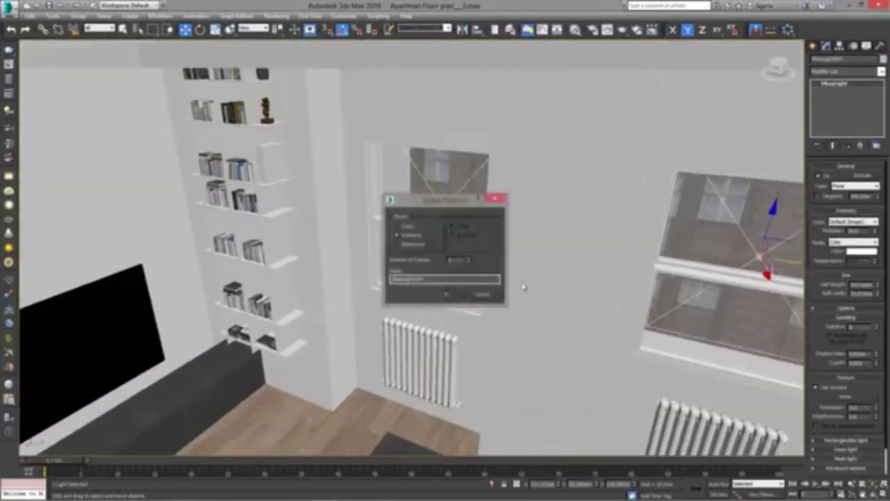
key("Return")
middle_click_drag(523, 288, 53, 159, "alt")
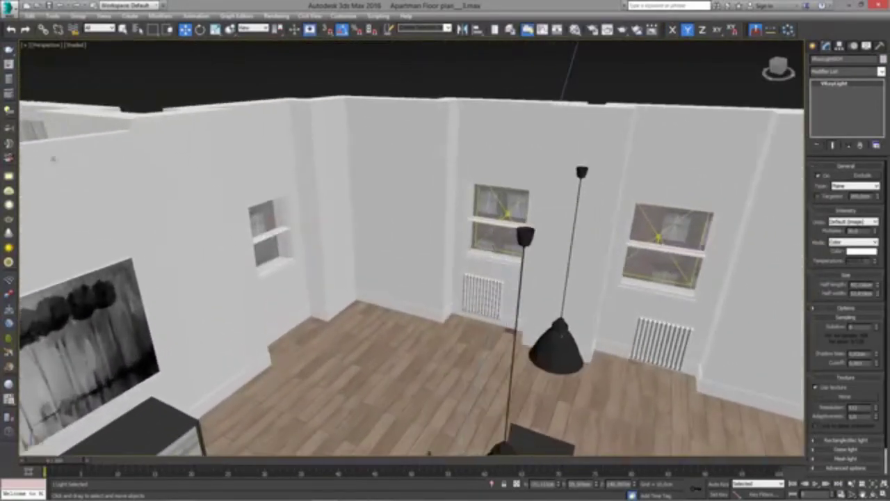
left_click(464, 29)
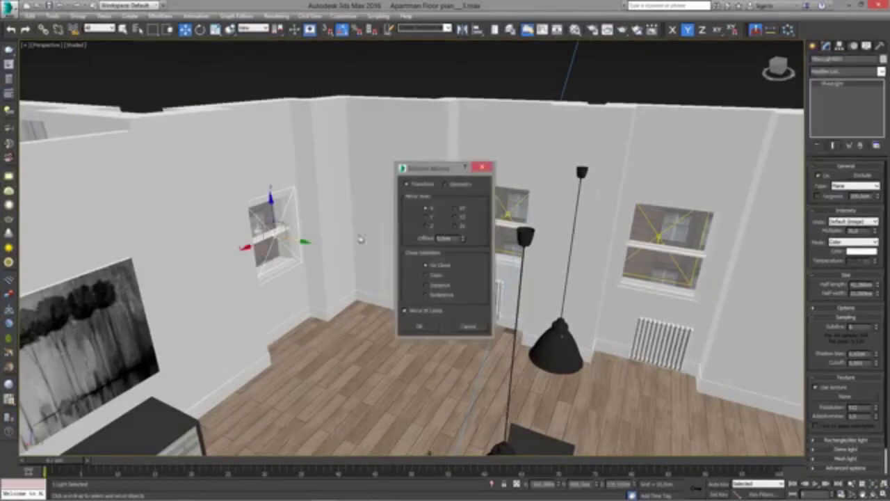
middle_click_drag(232, 236, 445, 250, "alt")
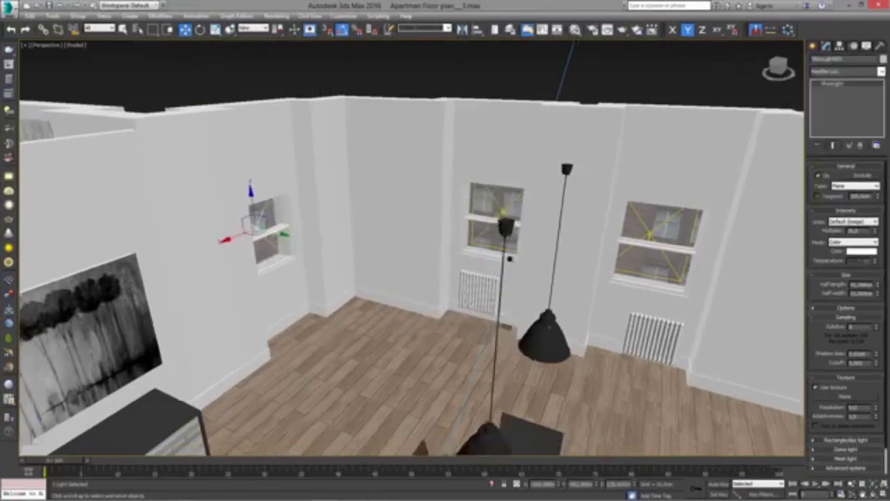